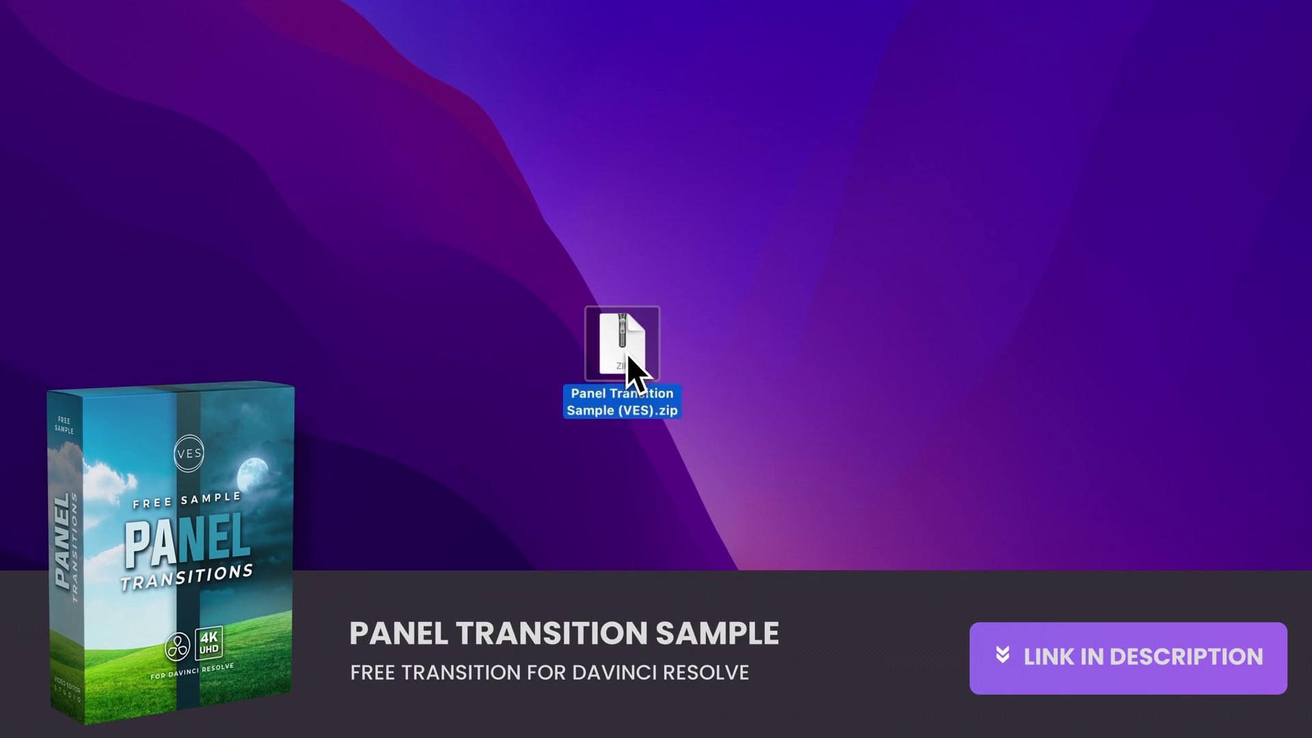
# Unzip the Panel Transition Sample (VES) download and review its licence and installation files
pyautogui.doubleClick(626, 354)
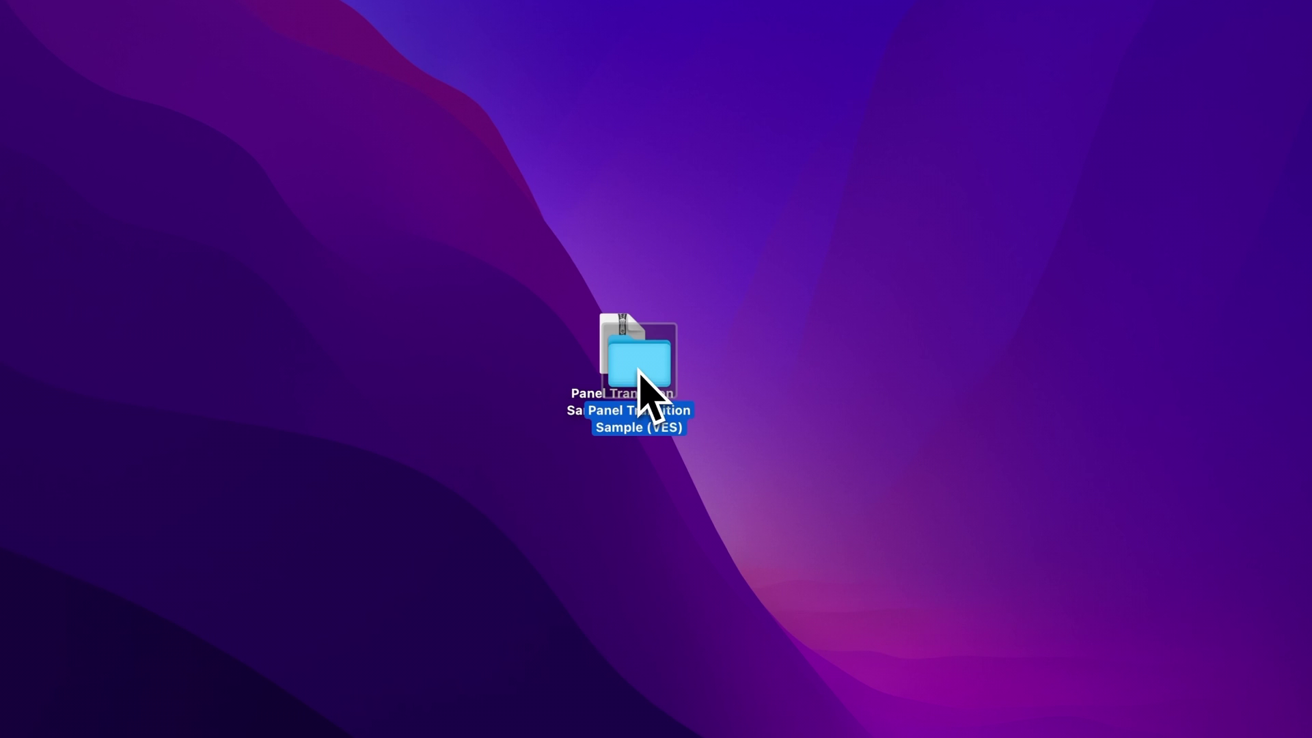
pyautogui.doubleClick(641, 369)
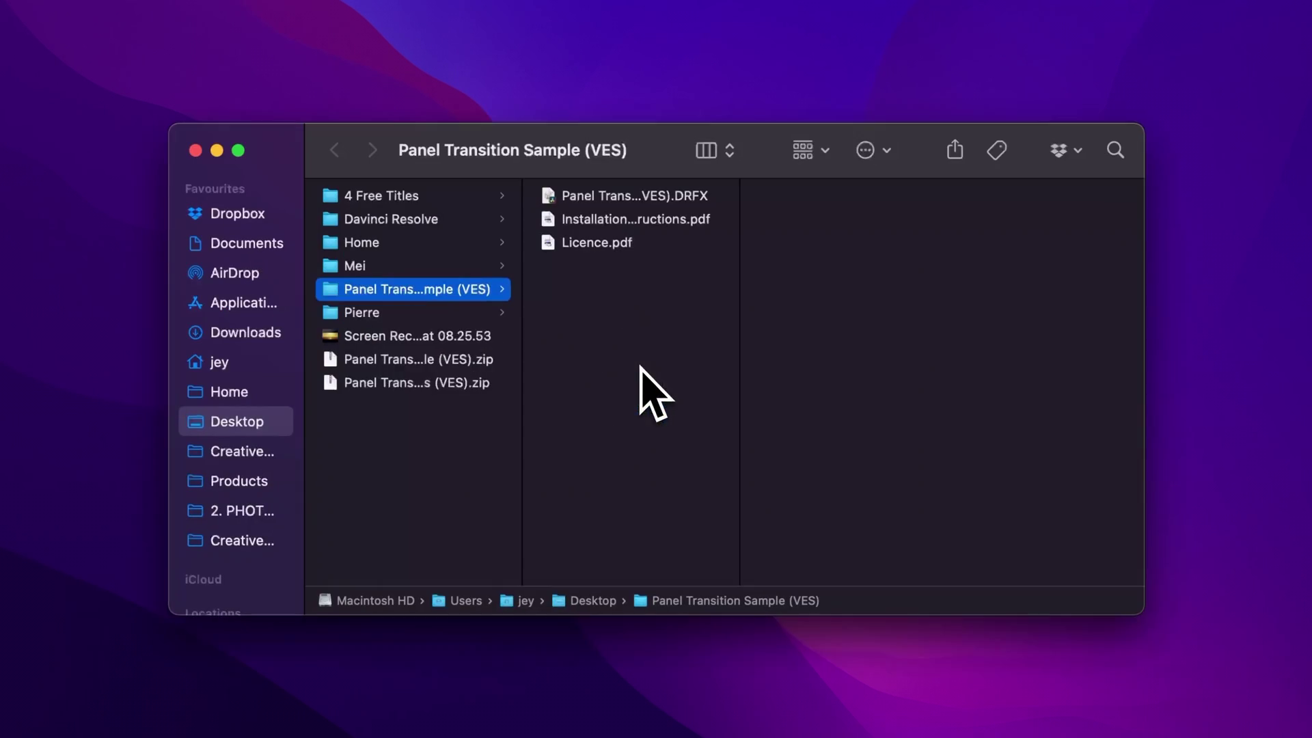
pyautogui.click(601, 244)
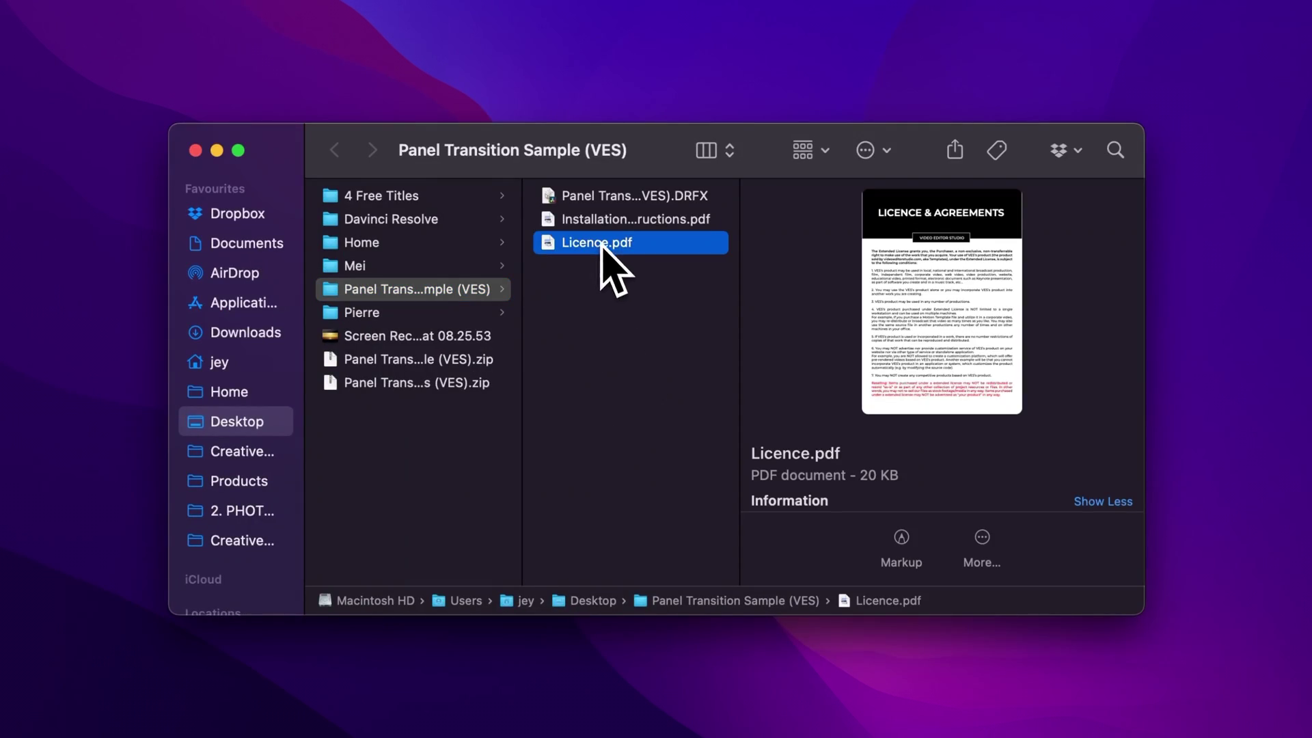
pyautogui.click(601, 225)
# Install Panel Transition Sample (VES).DRFX into Resolve, overwriting the existing bundle
pyautogui.click(631, 200)
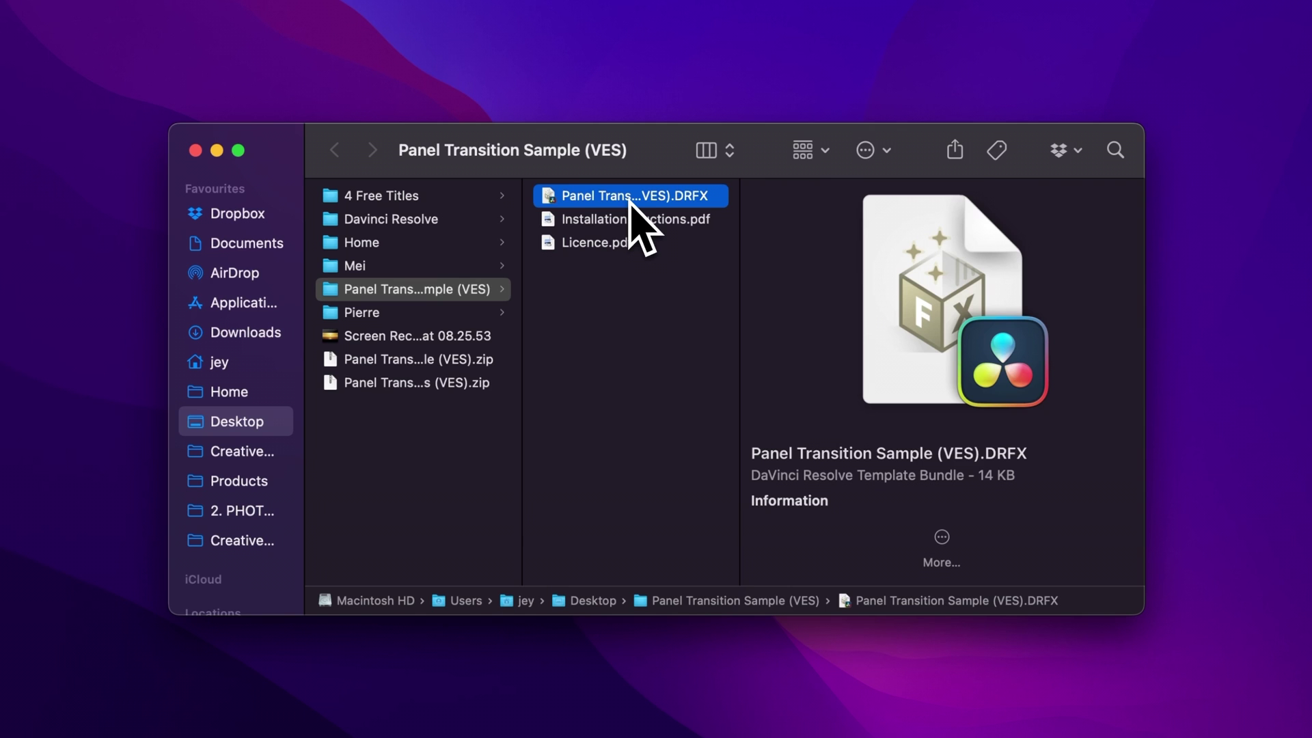
pyautogui.doubleClick(629, 199)
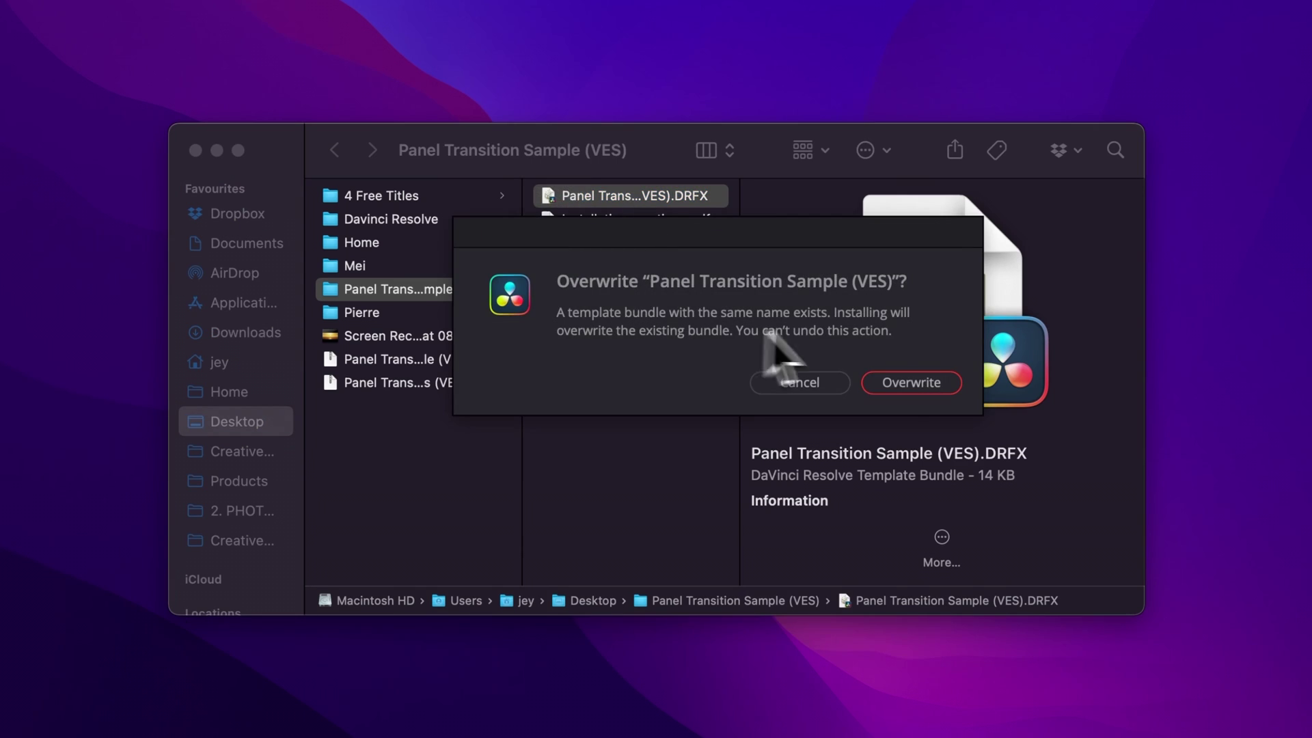
pyautogui.click(943, 392)
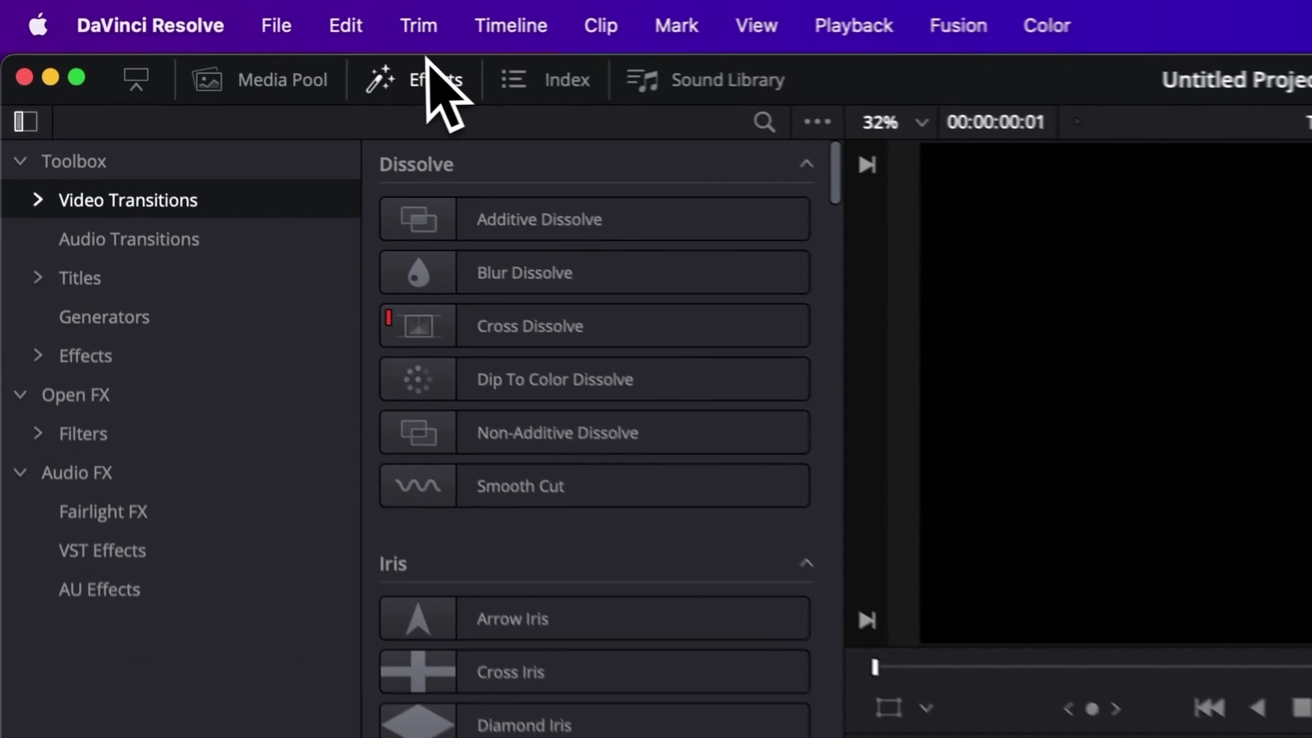
# Expand Video Transitions > Video Editor Studio and show the Sample set with Panel Transition Sample (VES)
pyautogui.click(40, 210)
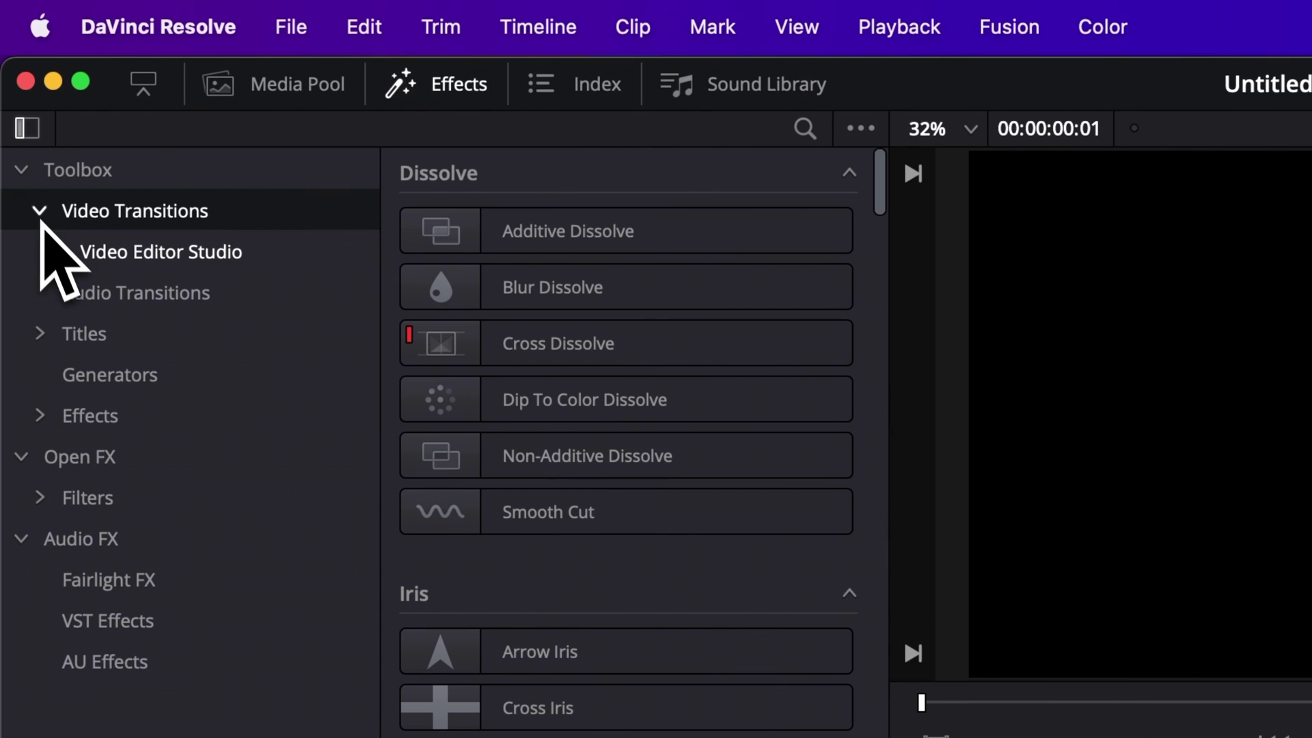
pyautogui.click(58, 252)
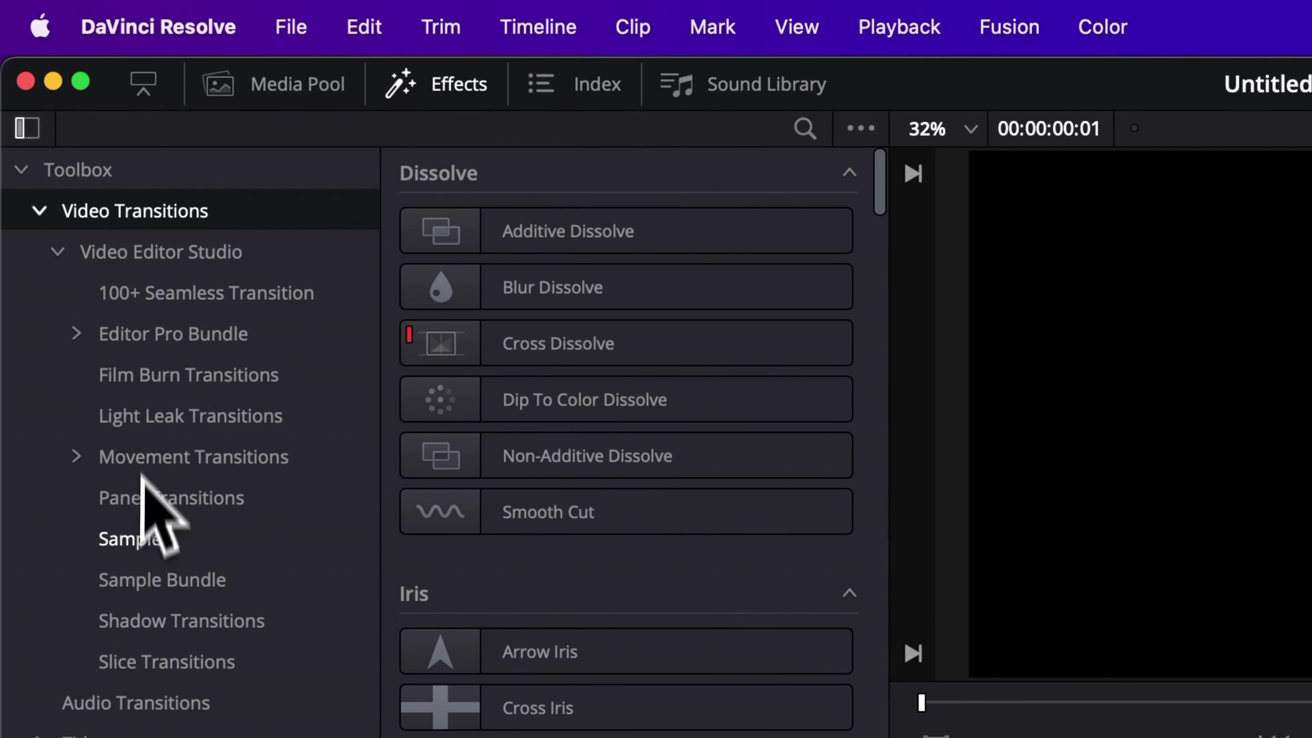
pyautogui.click(134, 540)
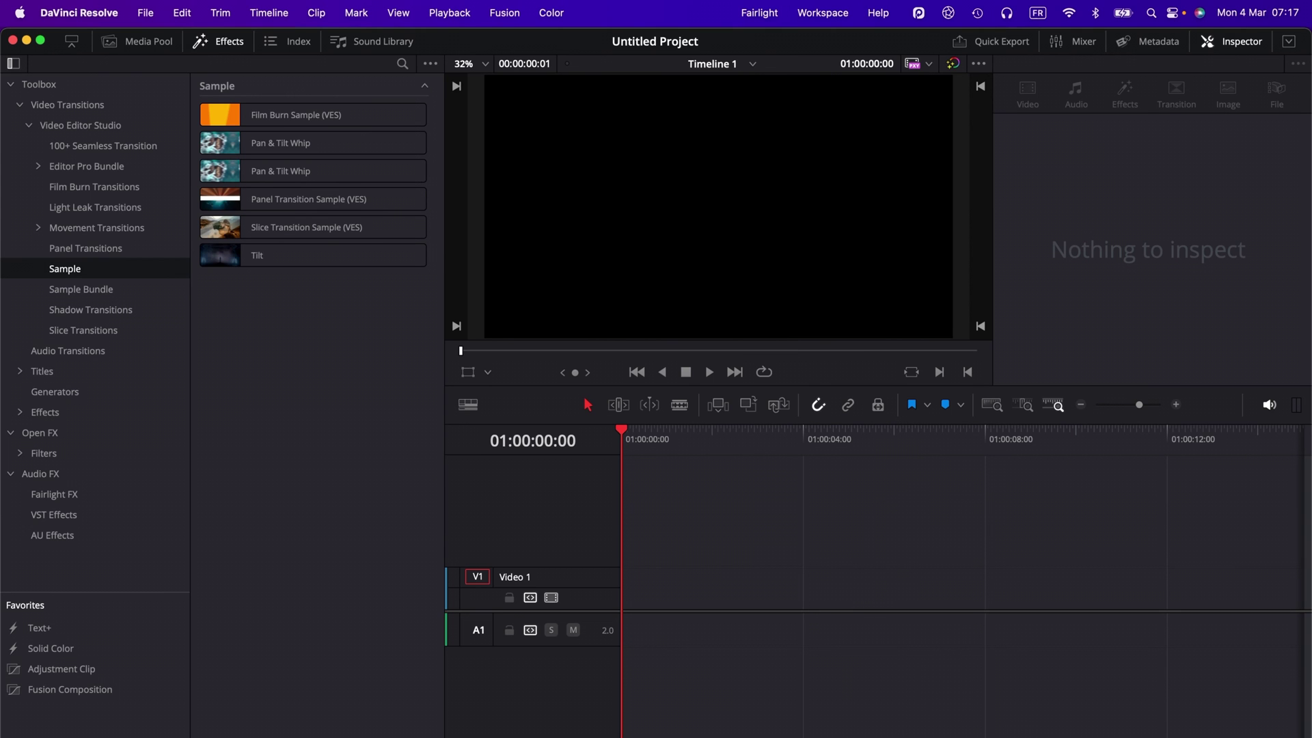
# Place Boats Lamp City Light then Woman Model Projection on Video 1, deleting the Boats audio
pyautogui.click(1076, 727)
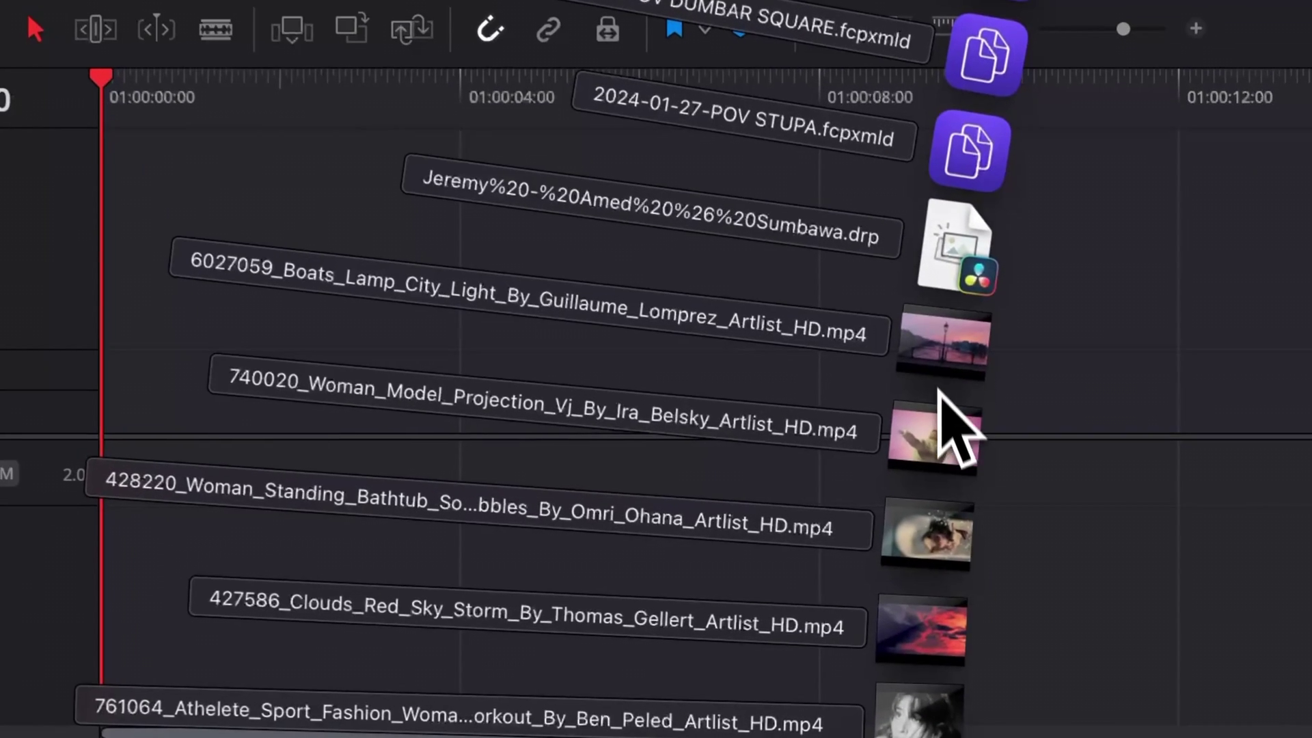
pyautogui.moveTo(1039, 574); pyautogui.dragTo(810, 570)
pyautogui.moveTo(737, 346); pyautogui.dragTo(108, 424)
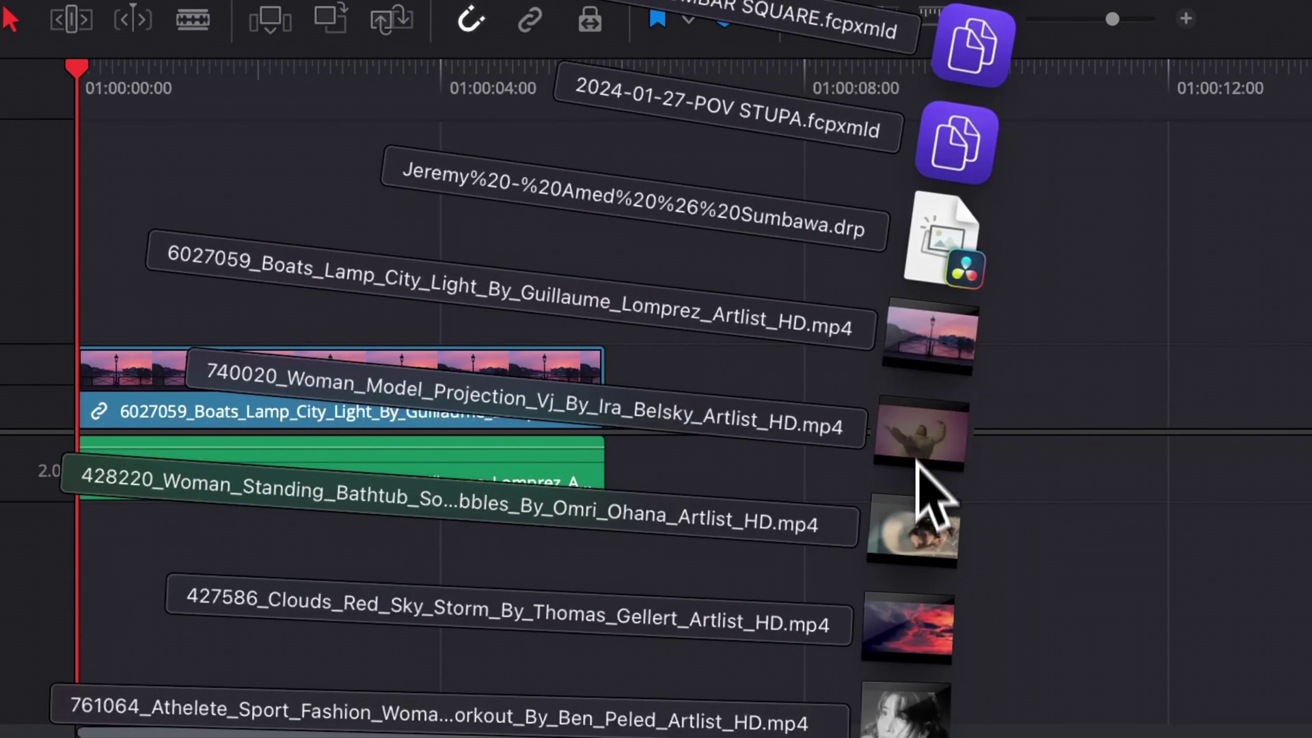
pyautogui.moveTo(919, 444); pyautogui.dragTo(633, 484)
pyautogui.click(512, 490)
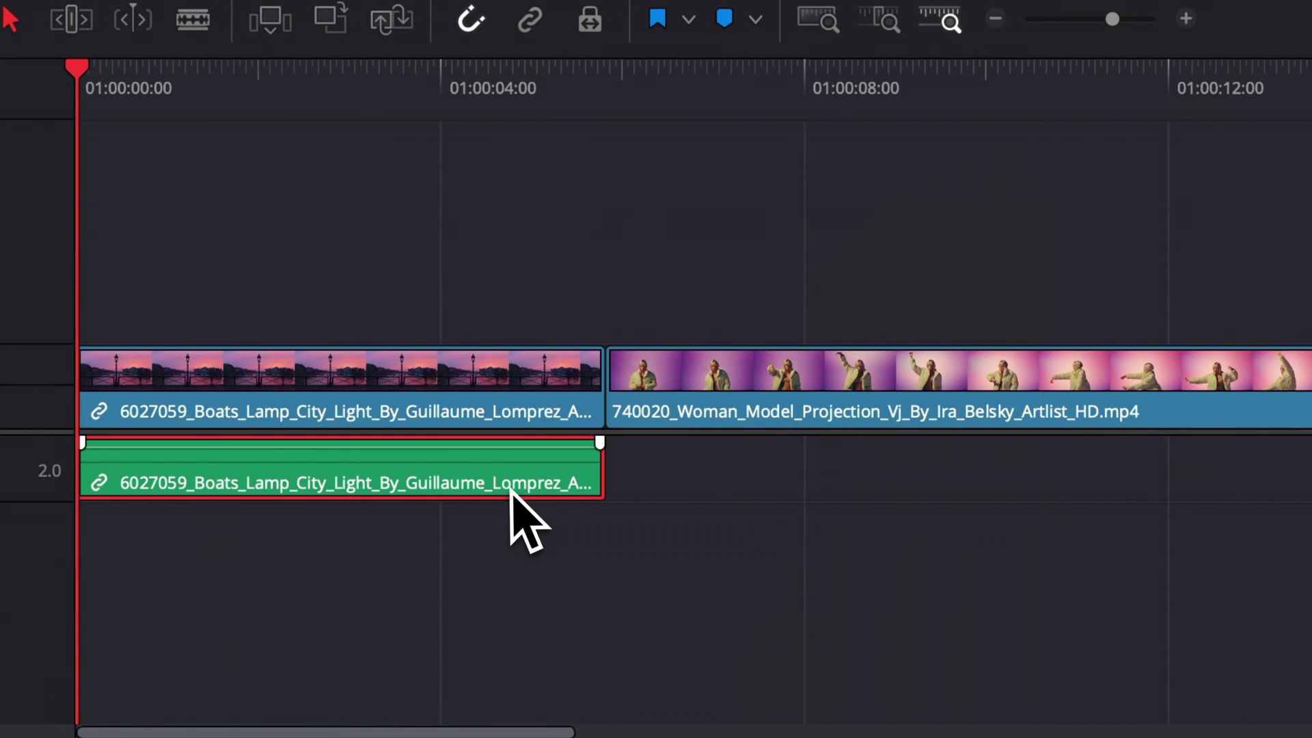
pyautogui.press('BackSpace')
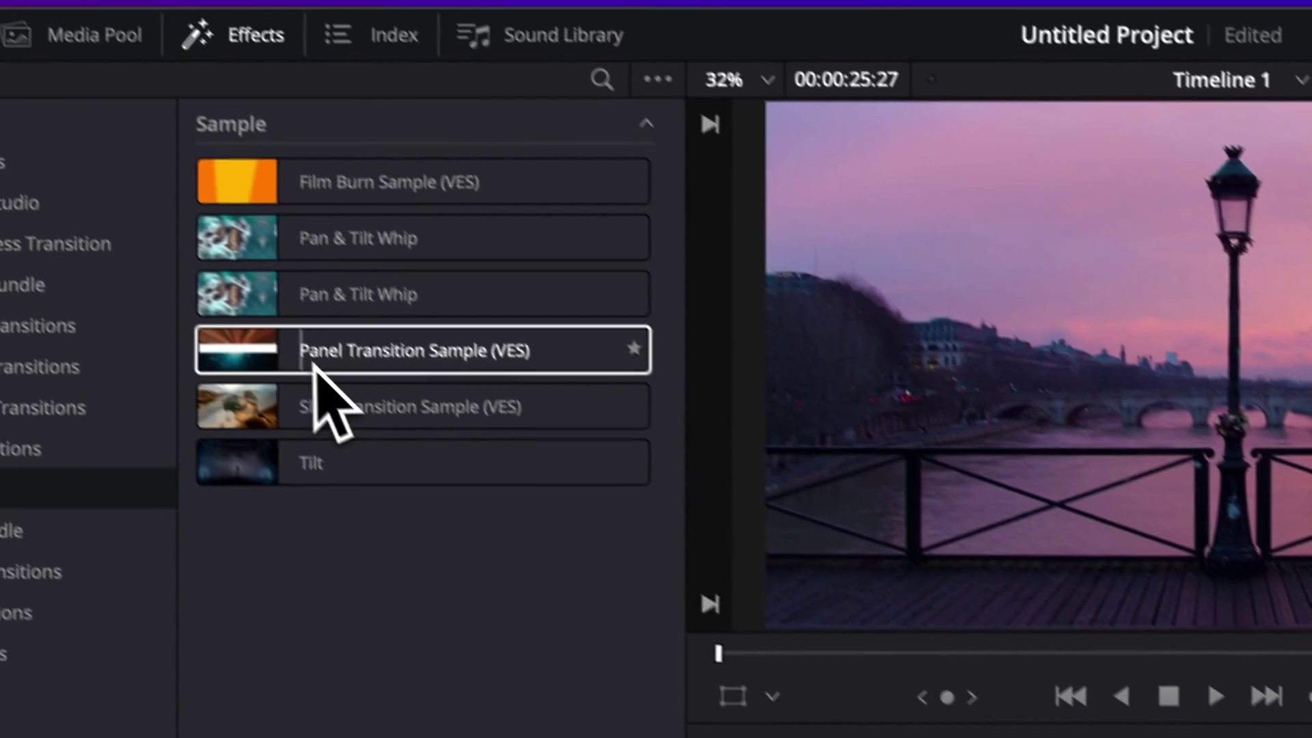
# Trim the Boats end and Woman start, close the gap, and drop Panel Transition Sample (VES) on the cut
pyautogui.moveTo(328, 396); pyautogui.dragTo(1161, 737)
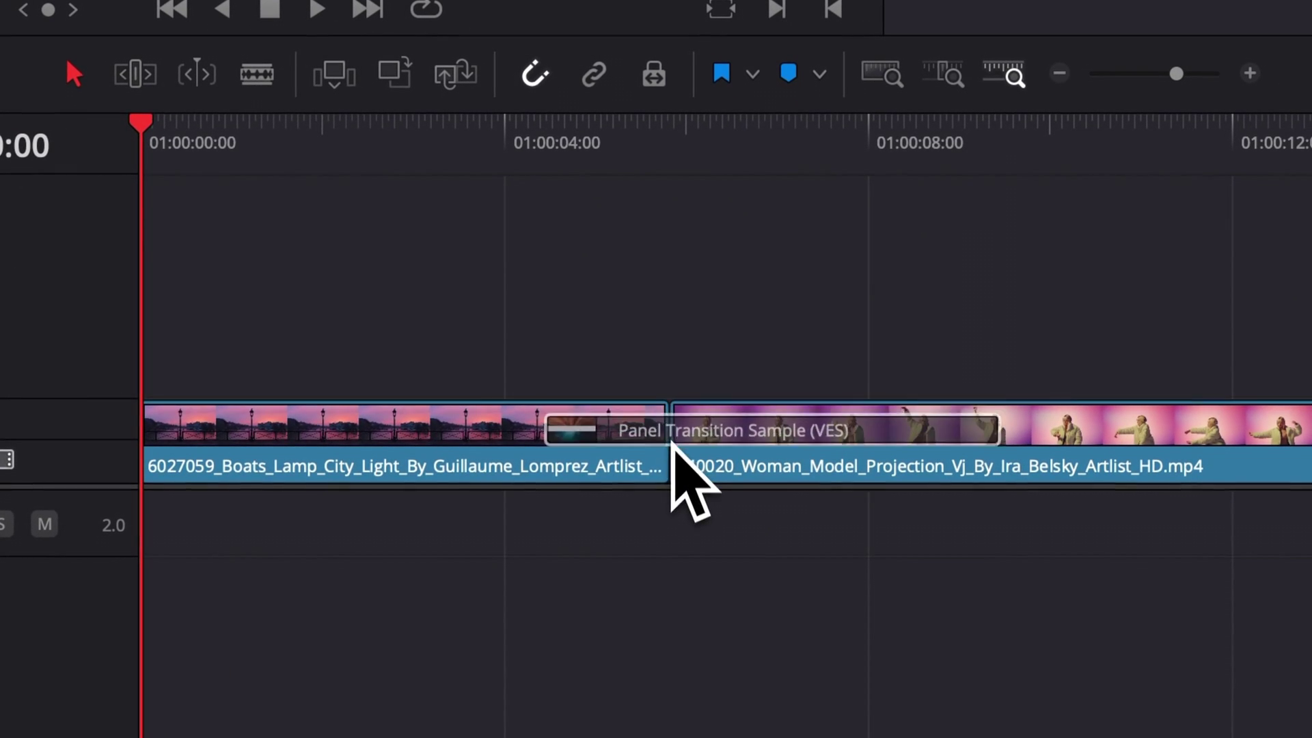
pyautogui.moveTo(672, 445); pyautogui.dragTo(671, 447)
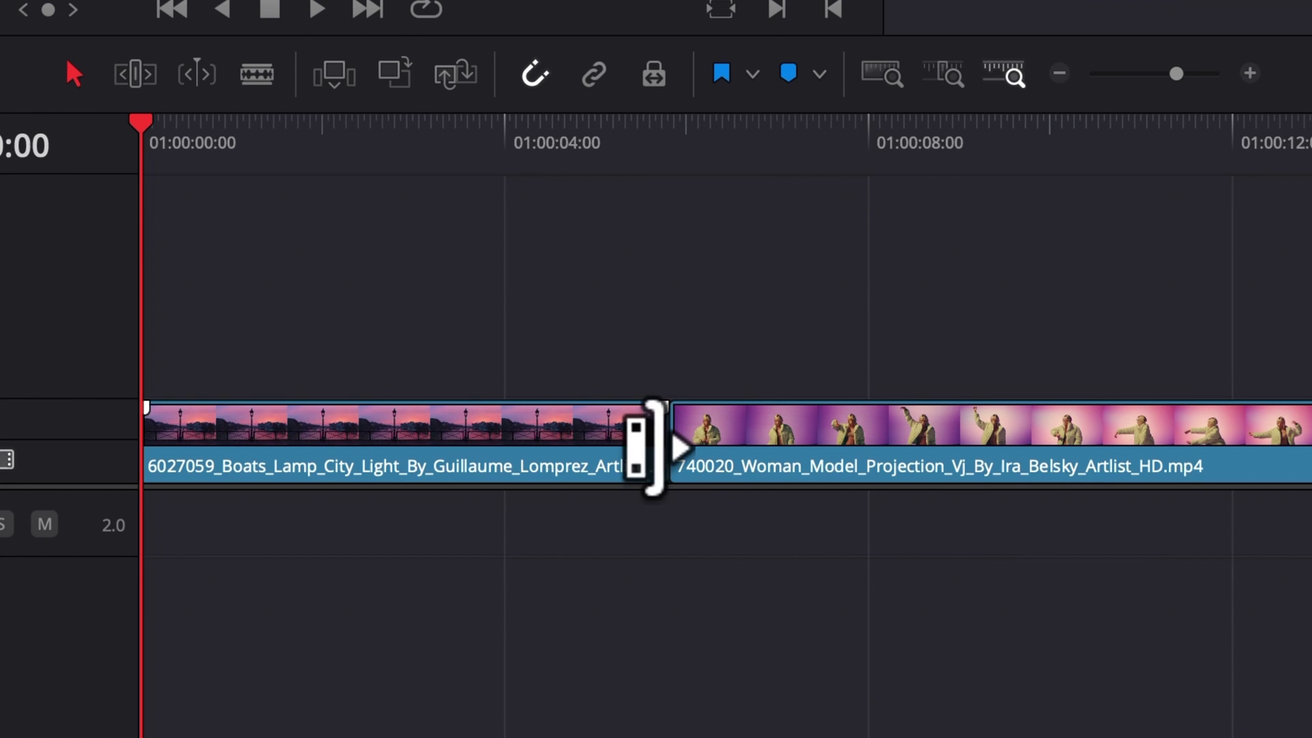
pyautogui.moveTo(655, 447); pyautogui.dragTo(499, 454)
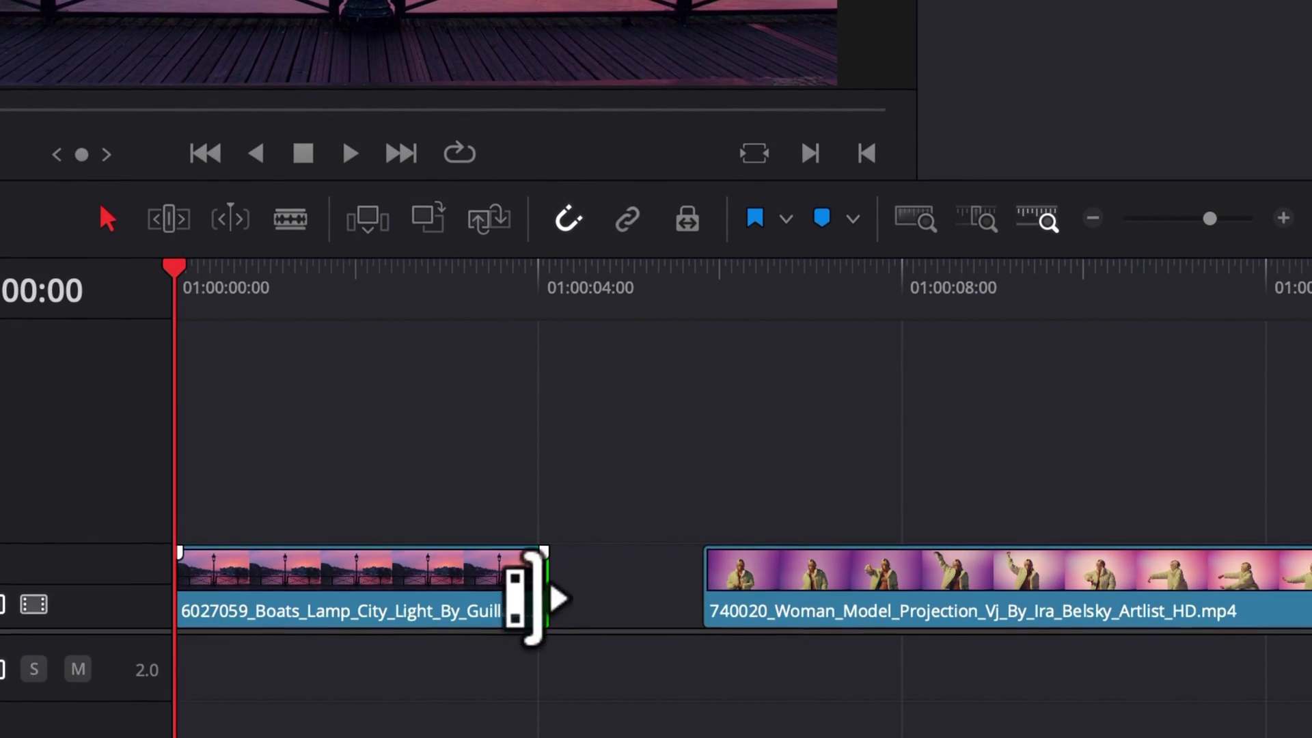
pyautogui.moveTo(706, 596); pyautogui.dragTo(889, 599)
pyautogui.moveTo(973, 624); pyautogui.dragTo(677, 634)
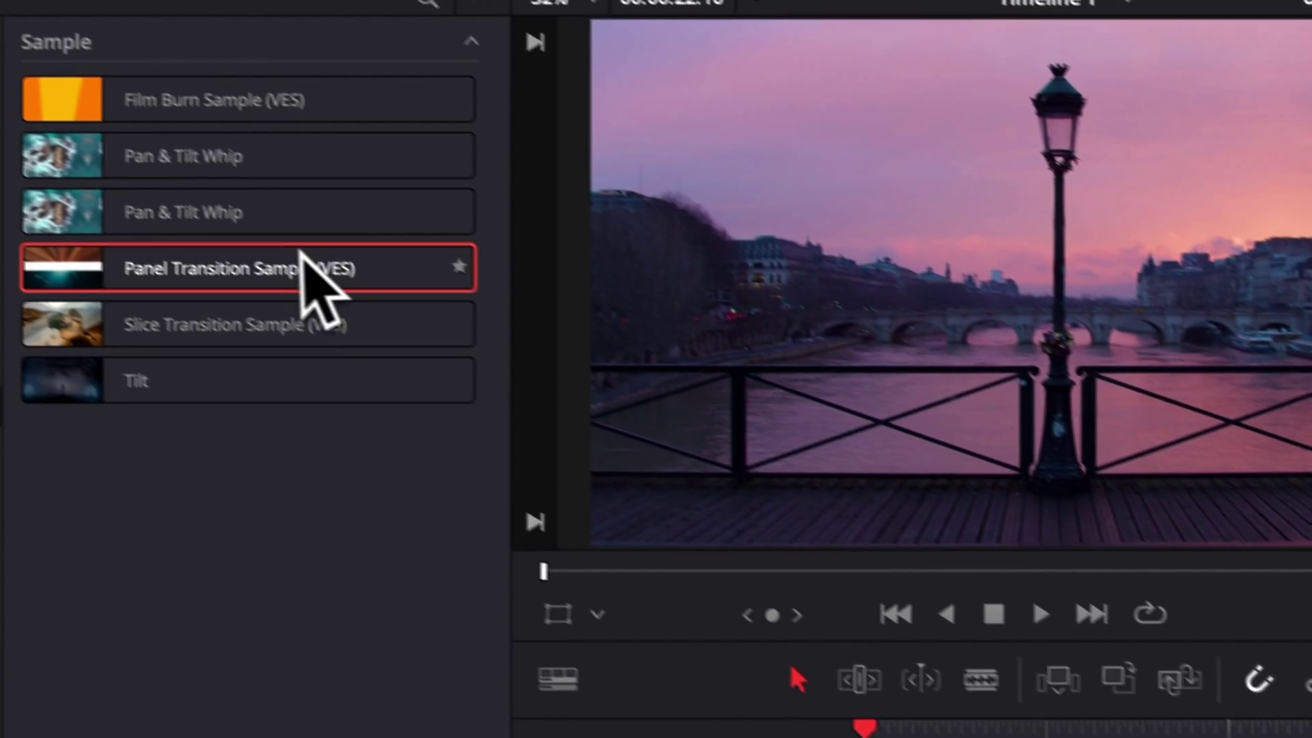
pyautogui.moveTo(304, 263); pyautogui.dragTo(739, 562)
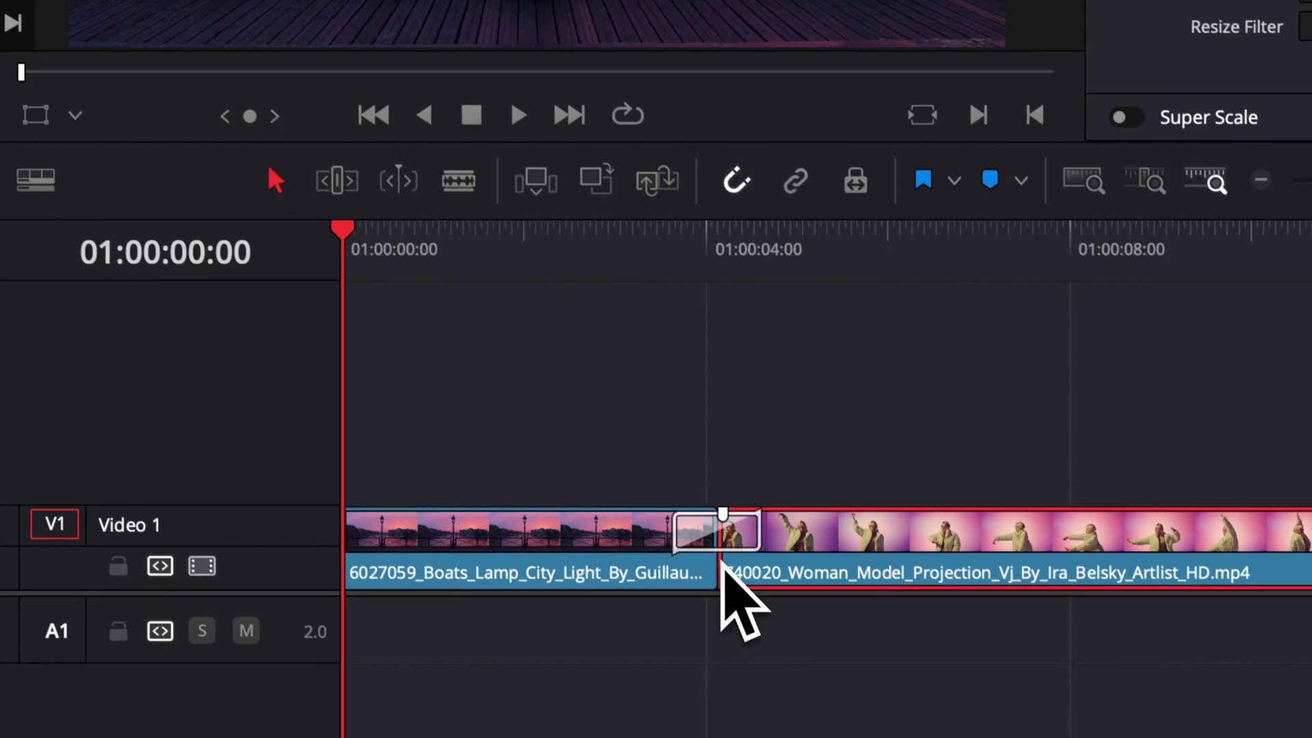
pyautogui.click(601, 241)
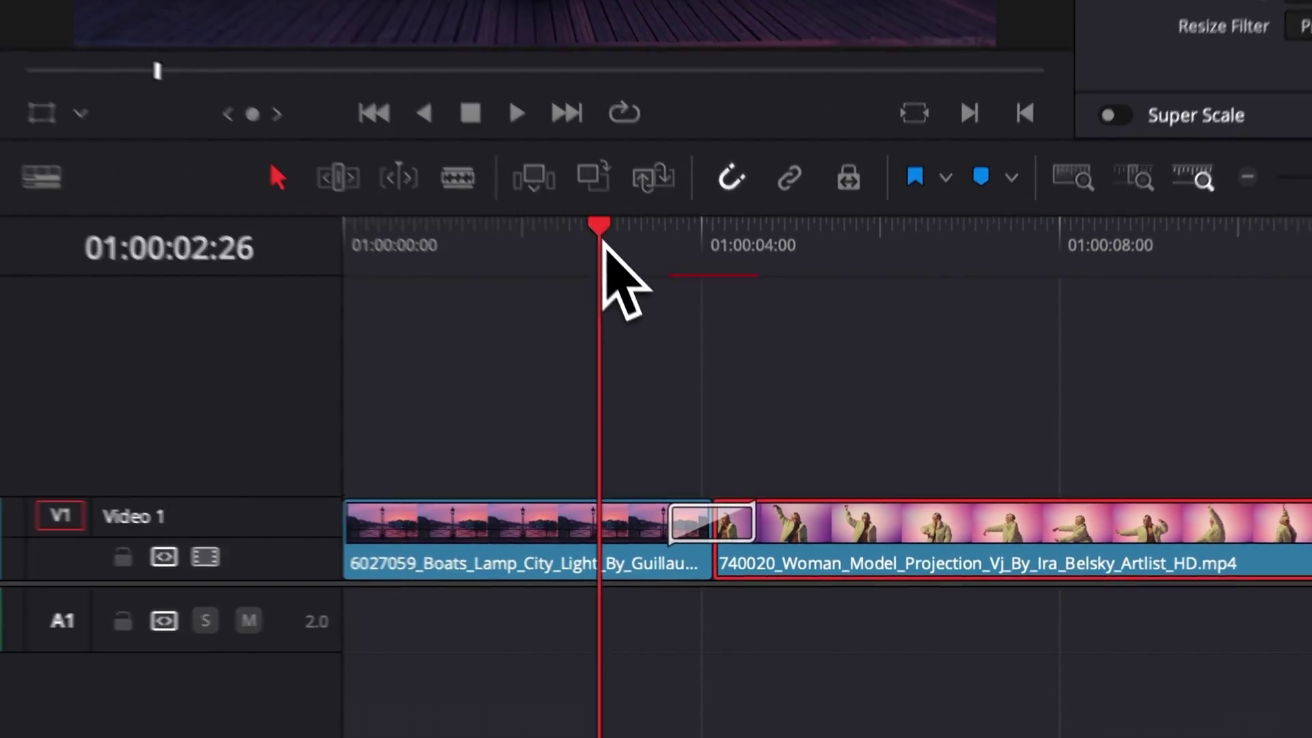
pyautogui.press('space')
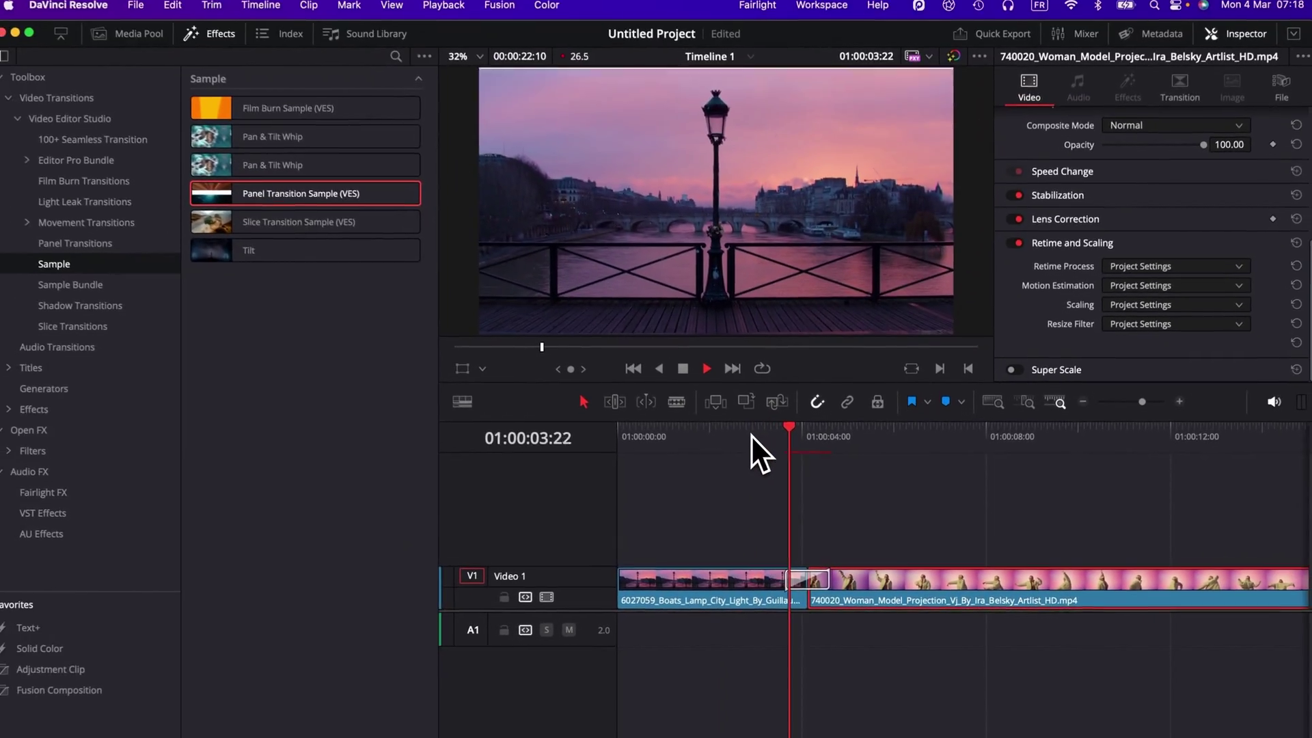
pyautogui.press('space')
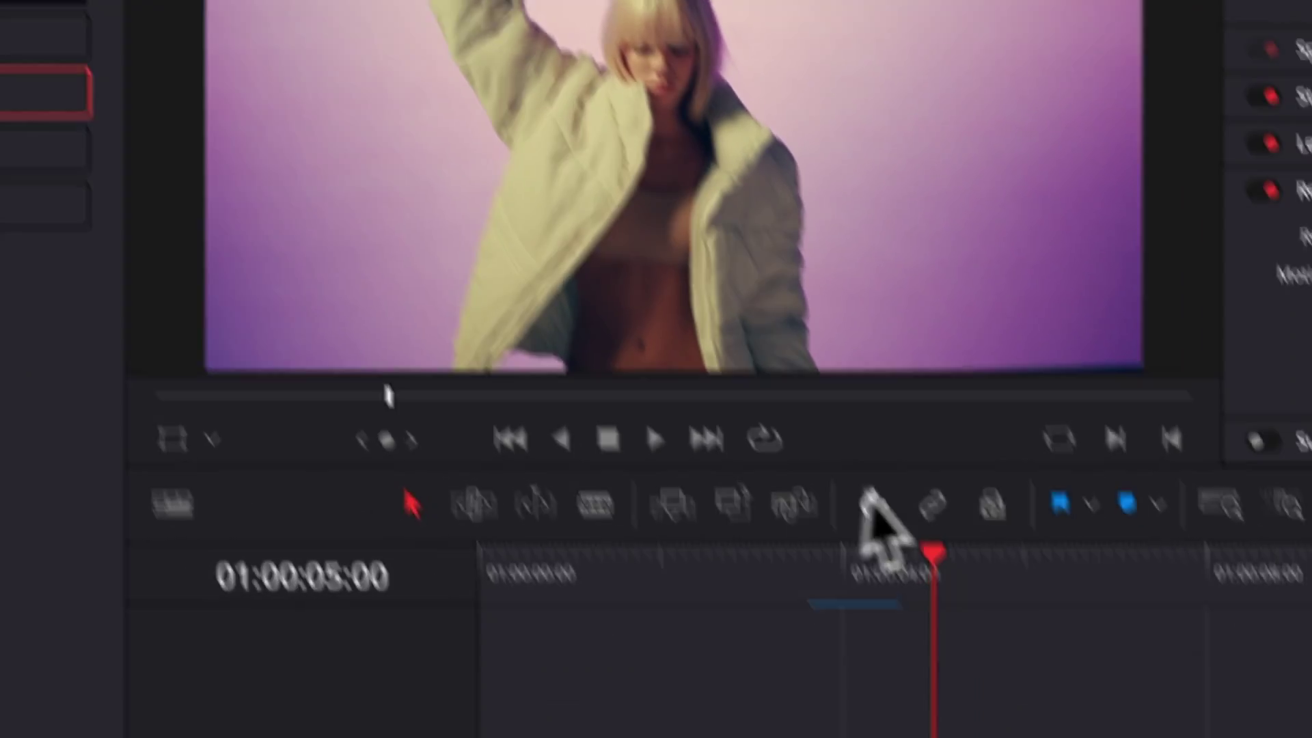
pyautogui.click(827, 571)
pyautogui.press('space')
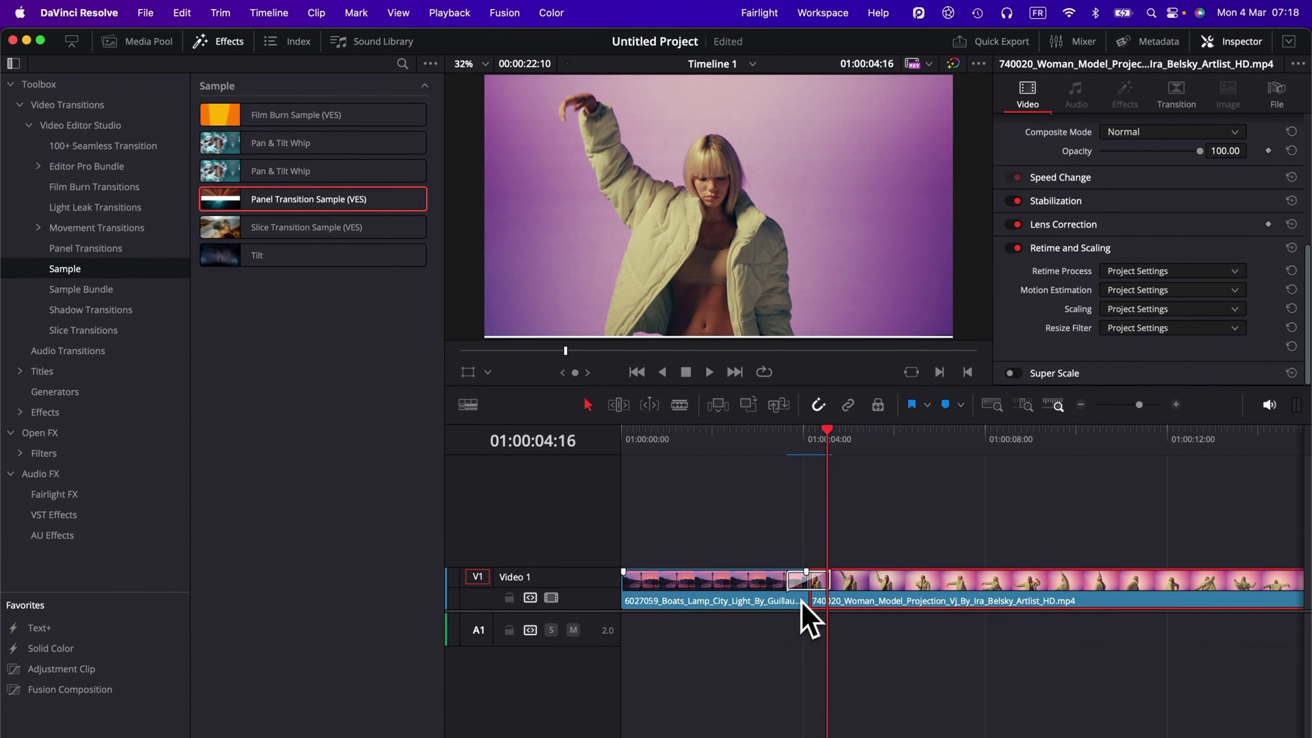
pyautogui.click(764, 432)
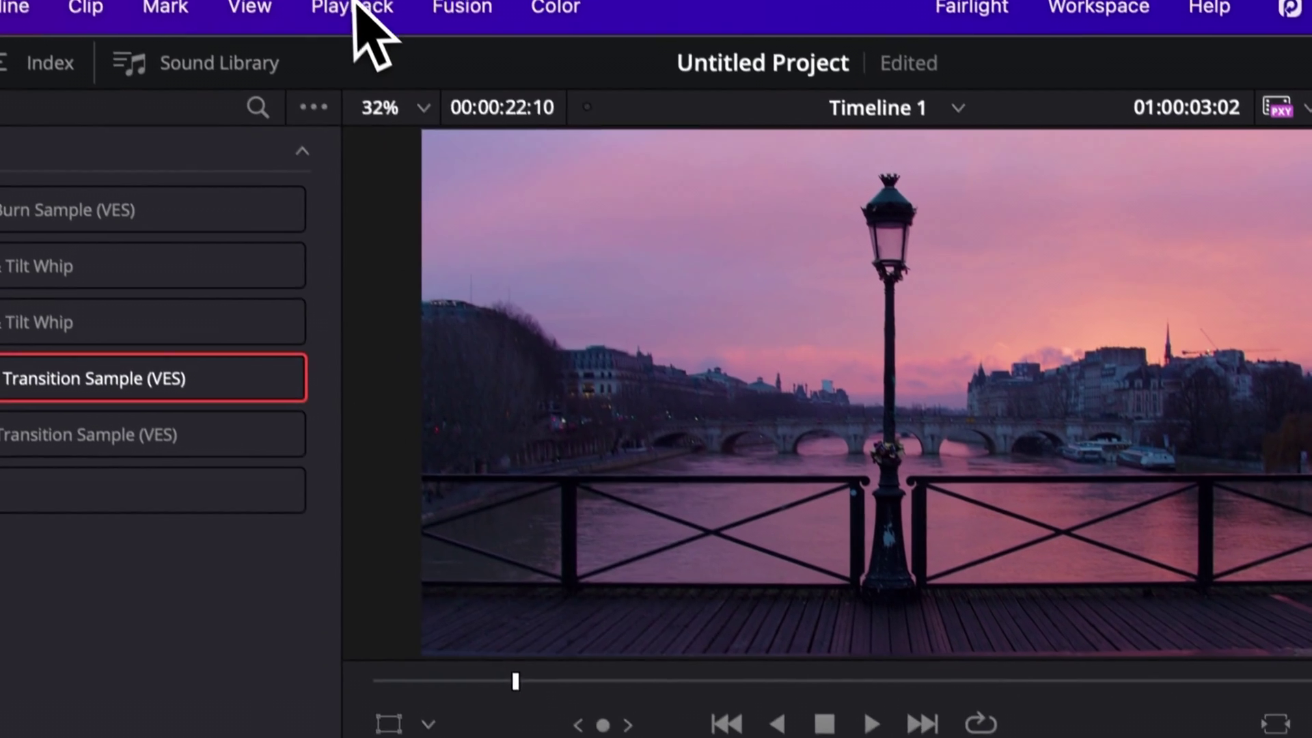
# Turn Playback > Render Cache off, then switch it to Smart
pyautogui.click(360, 11)
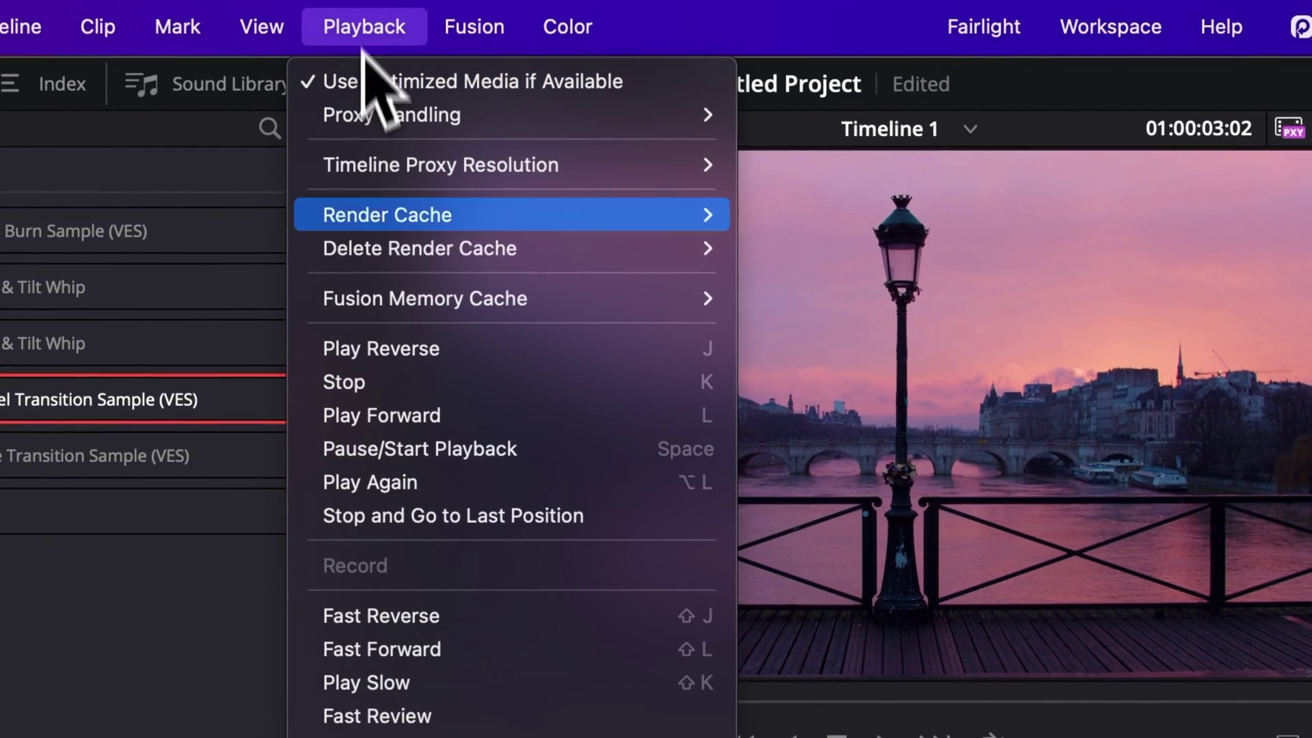
pyautogui.moveTo(397, 224)
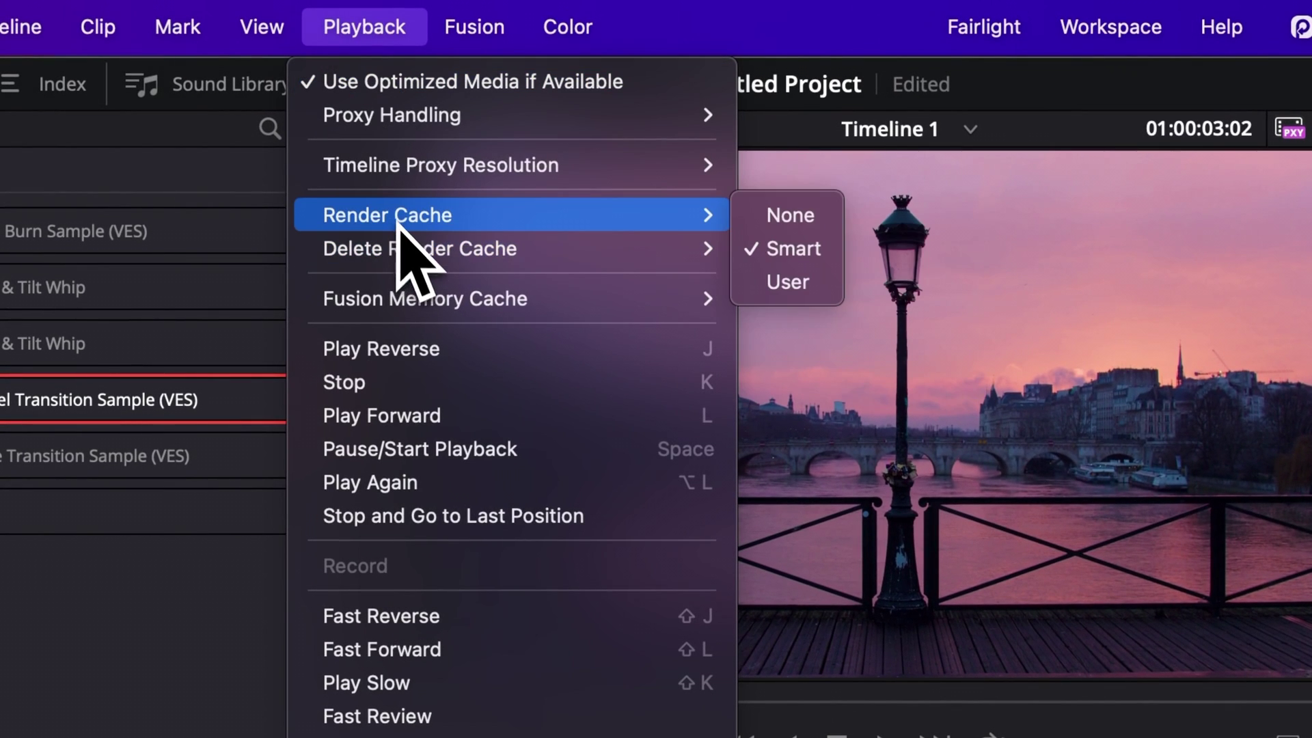
pyautogui.click(810, 223)
pyautogui.click(376, 22)
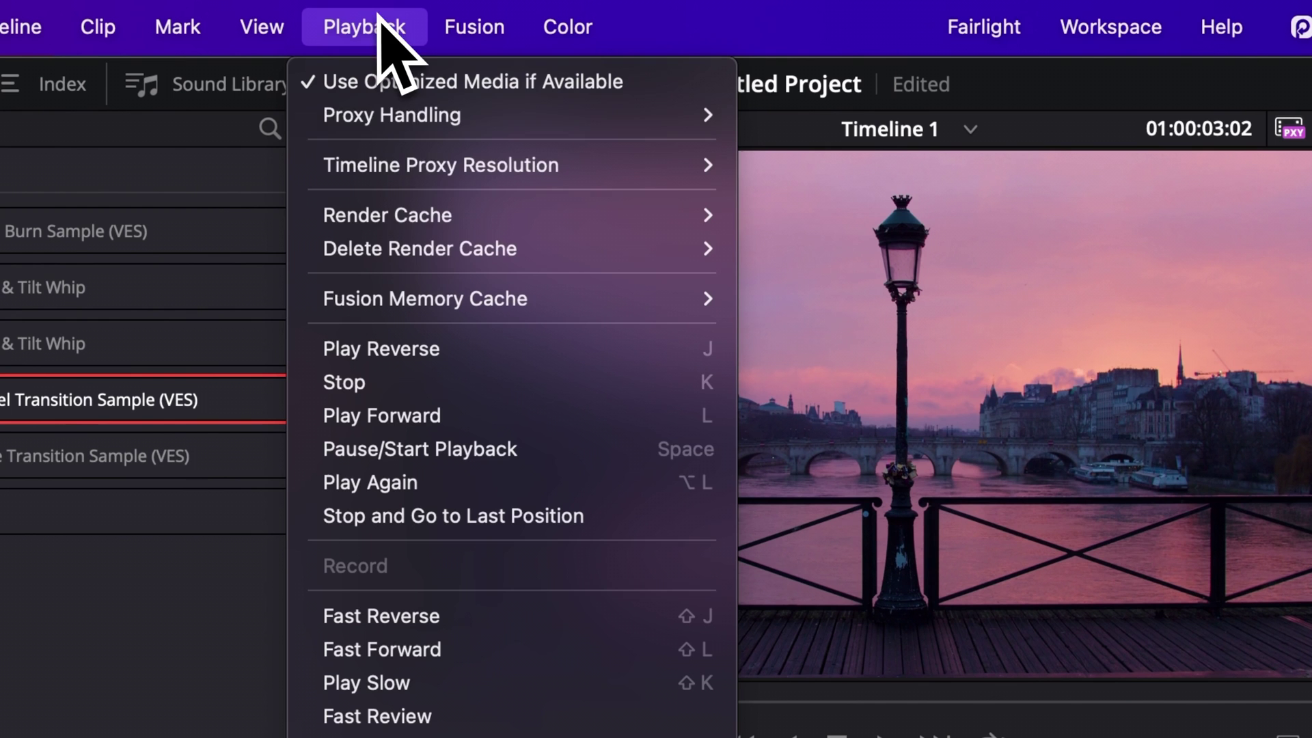
pyautogui.moveTo(399, 228)
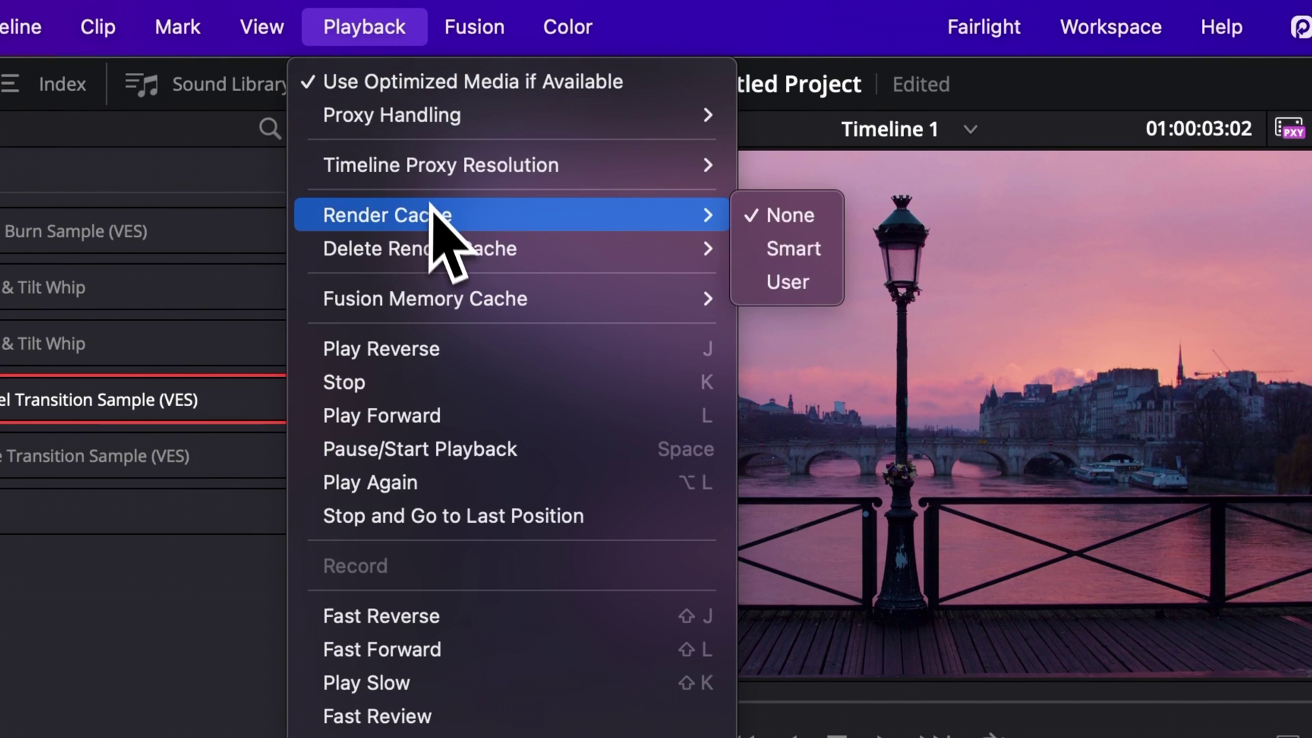
pyautogui.click(805, 250)
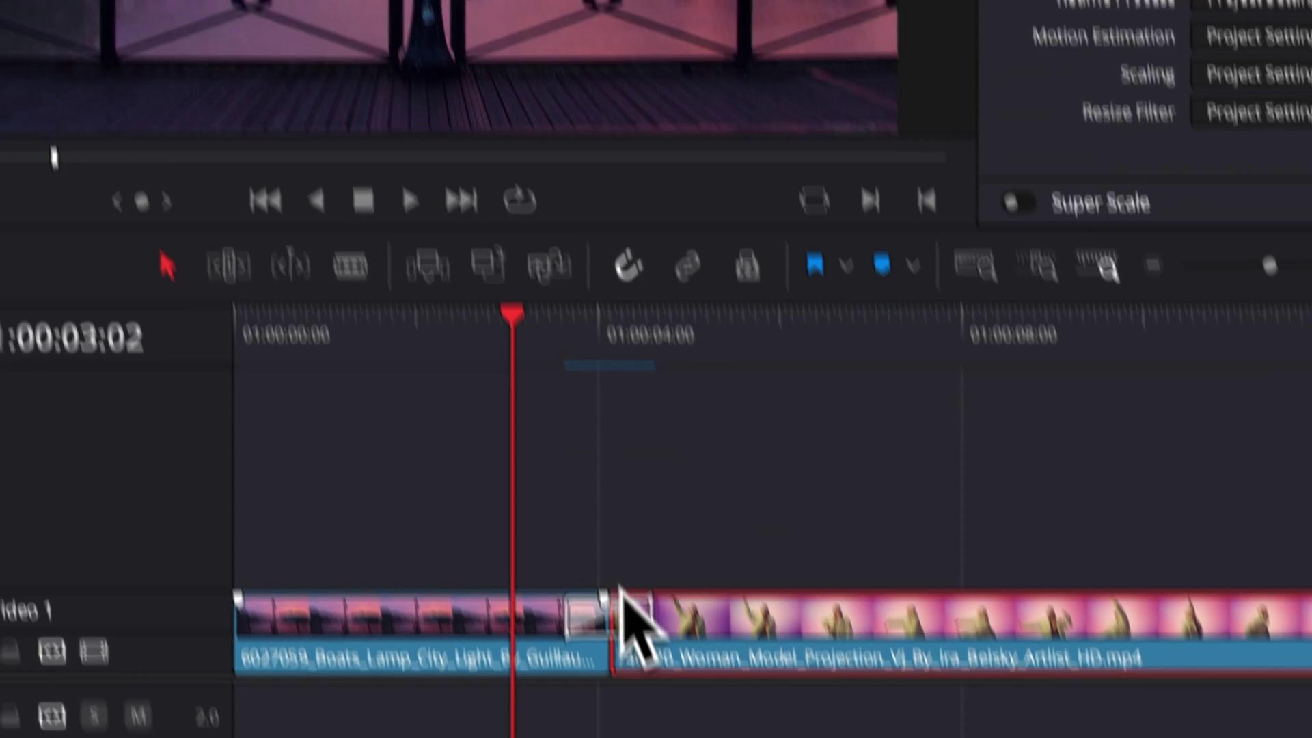
# Play the transition, then replay it from just before the cut
pyautogui.press('space')
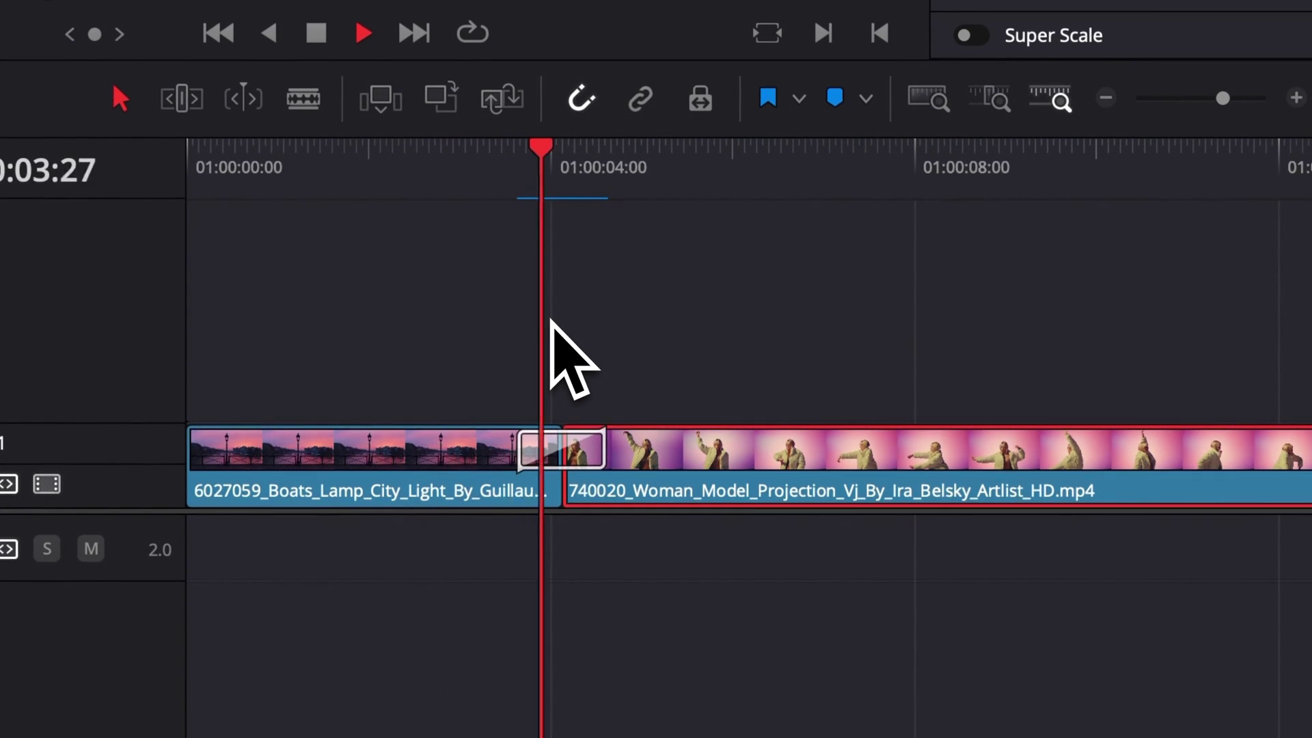
pyautogui.press('space')
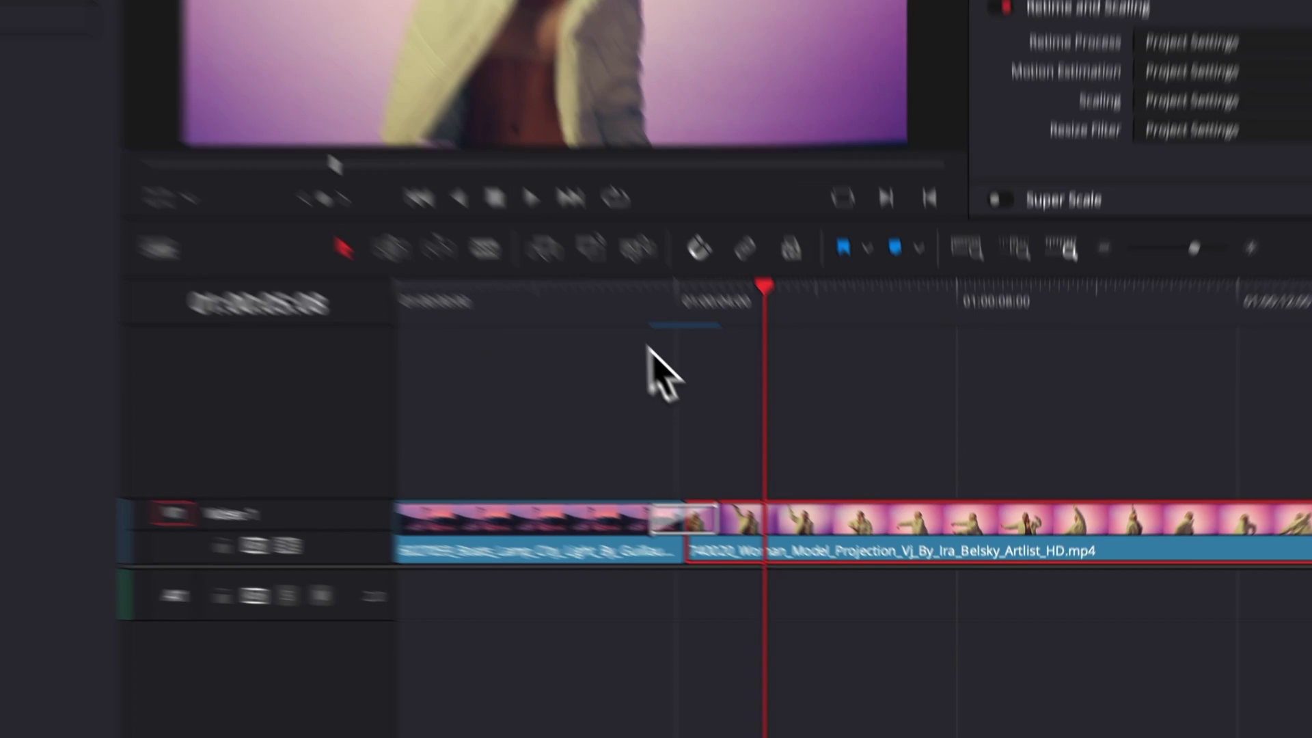
pyautogui.click(786, 446)
pyautogui.press('space')
pyautogui.press('space')
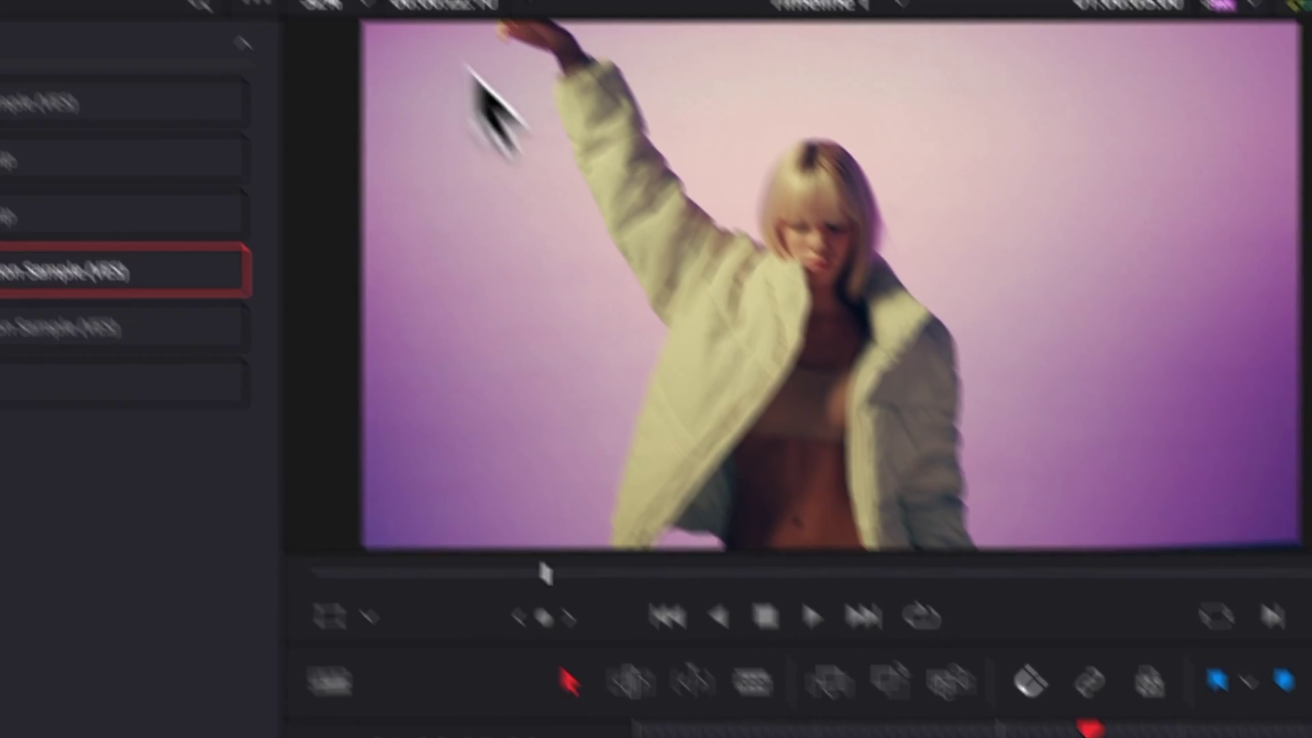
# Set Render Cache to Smart again and play the transition from its start
pyautogui.click(425, 16)
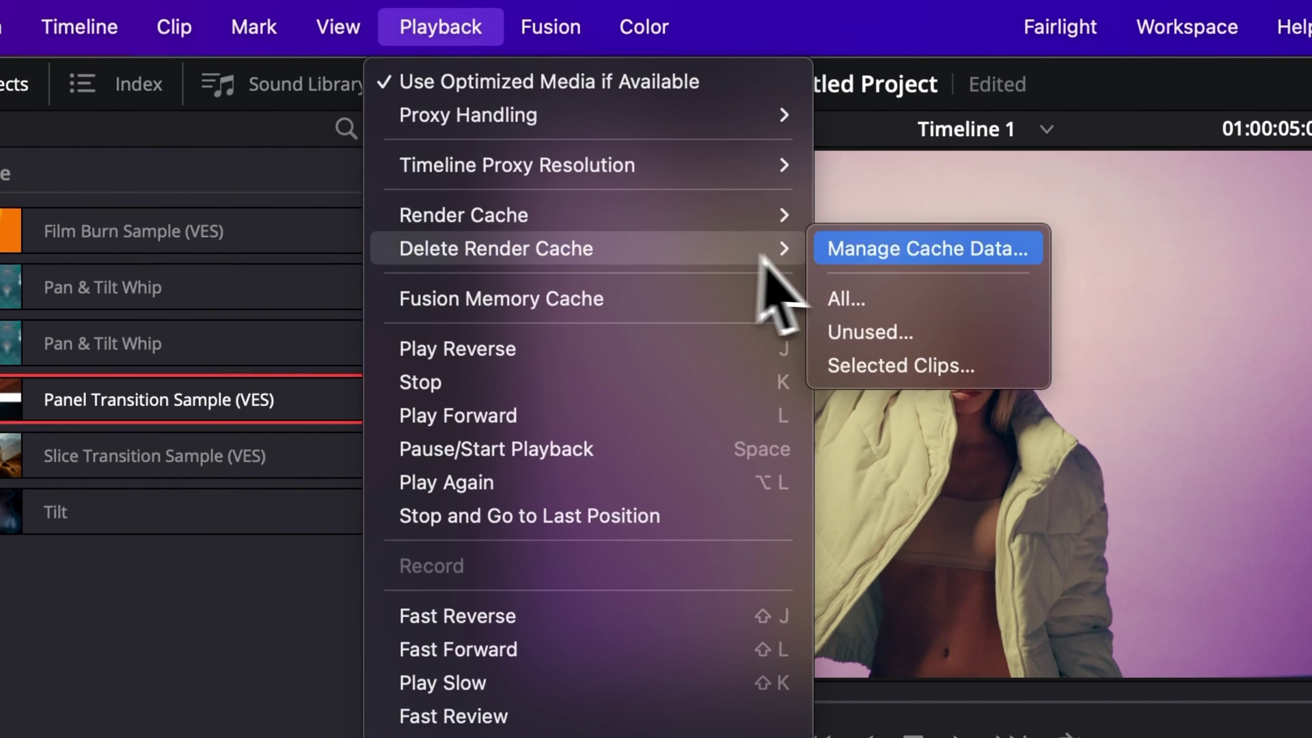
pyautogui.moveTo(779, 217)
pyautogui.click(851, 239)
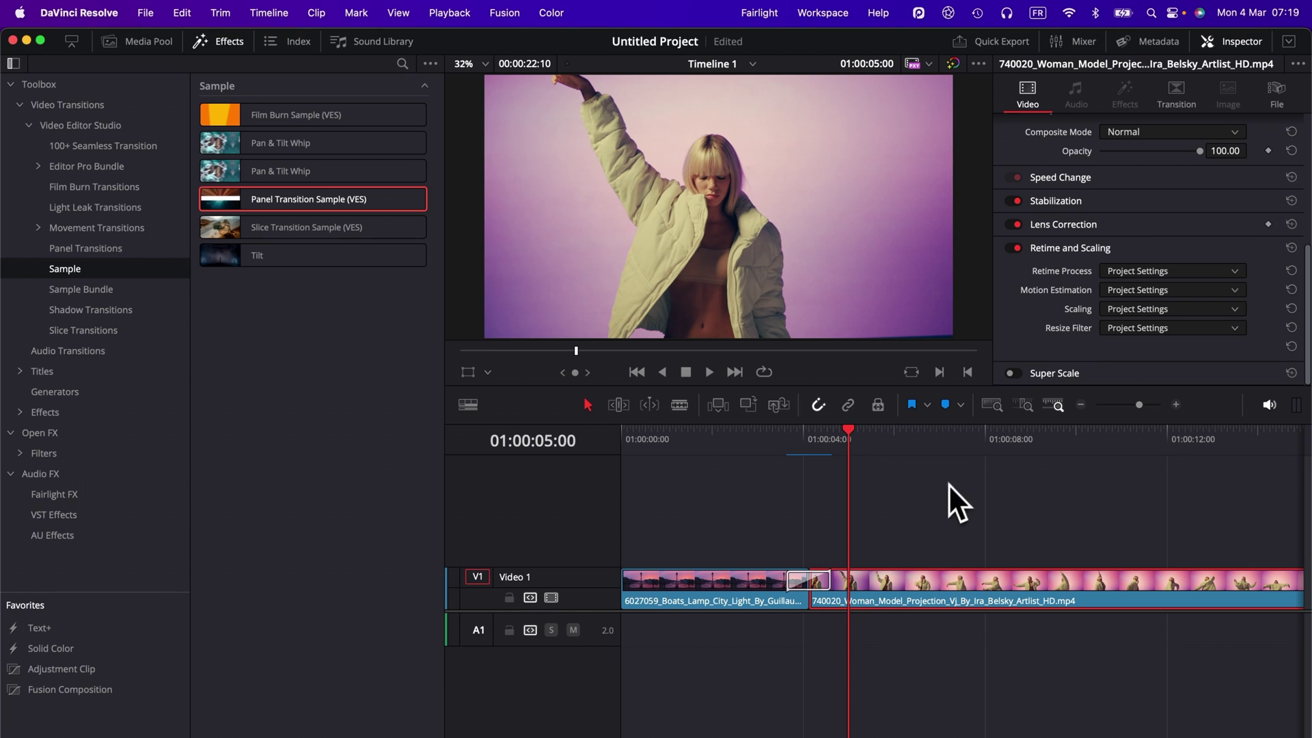
pyautogui.press('Up')
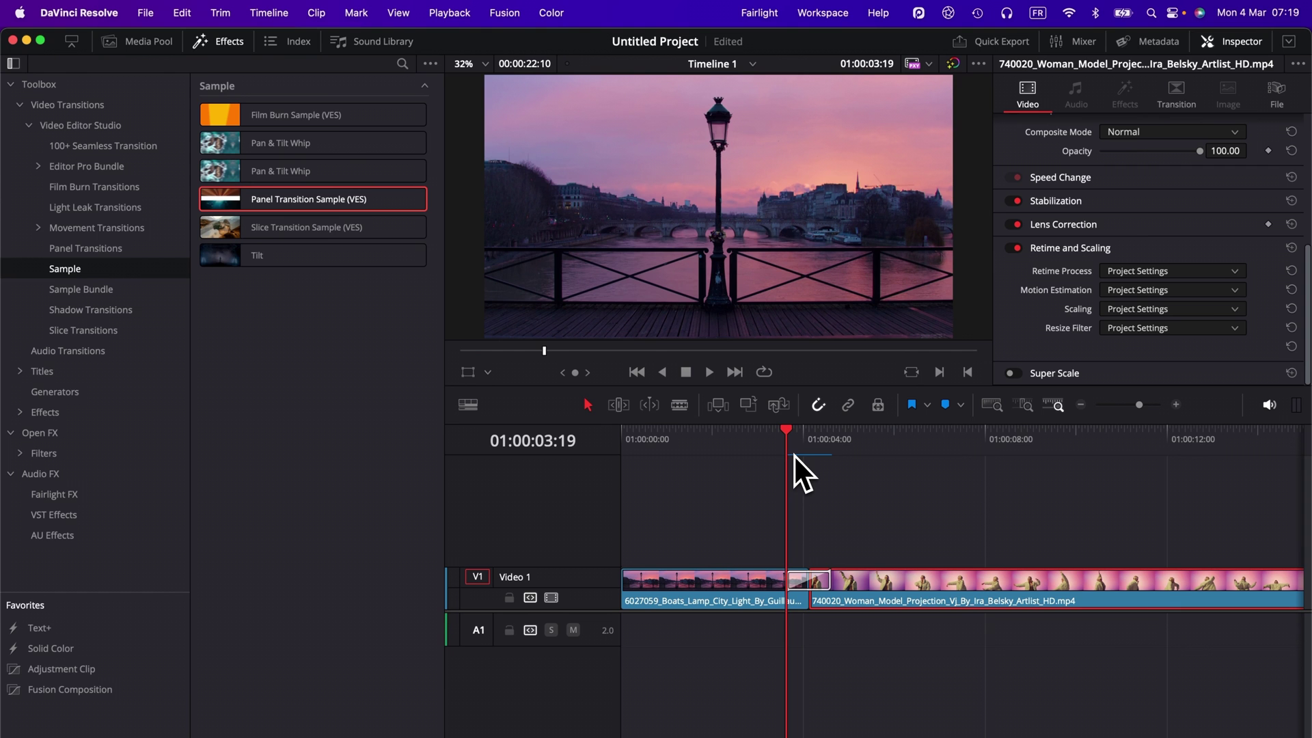
pyautogui.press('space')
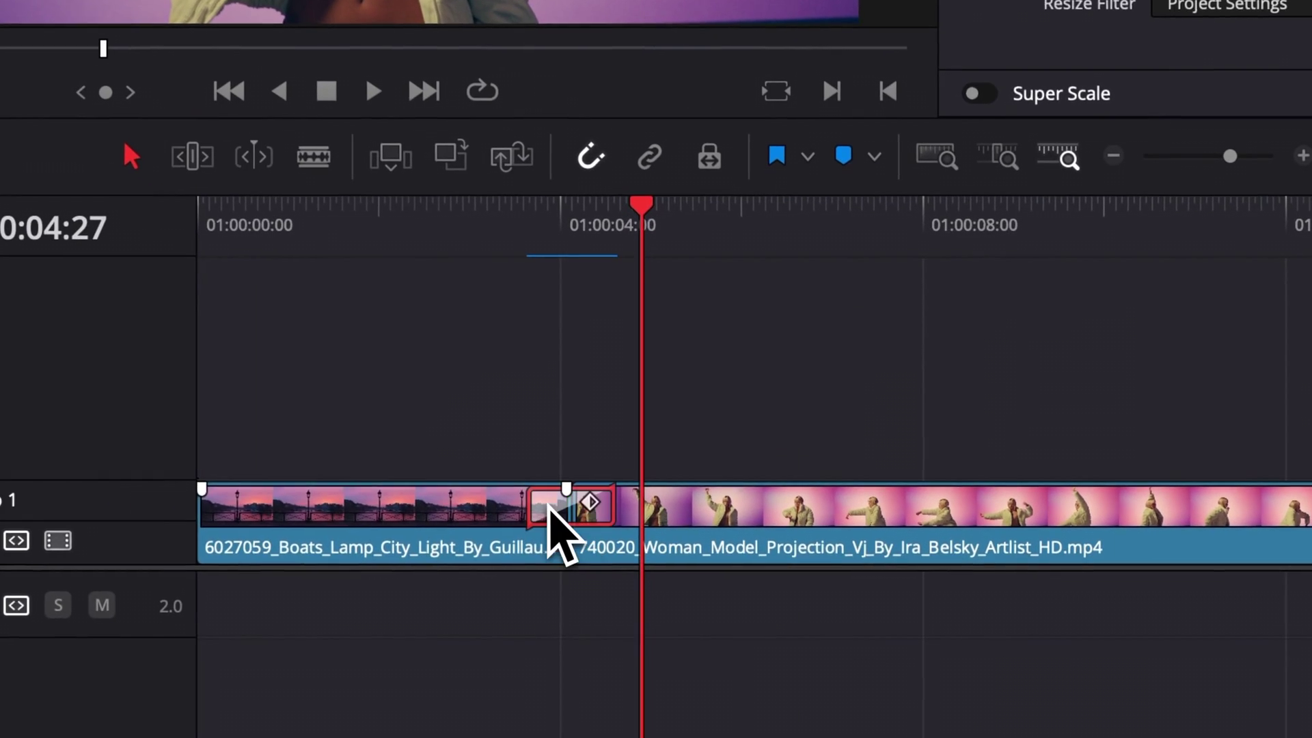
# Try longer durations on the selected transition, then revert it to 0.8 seconds (24 frames)
pyautogui.click(797, 581)
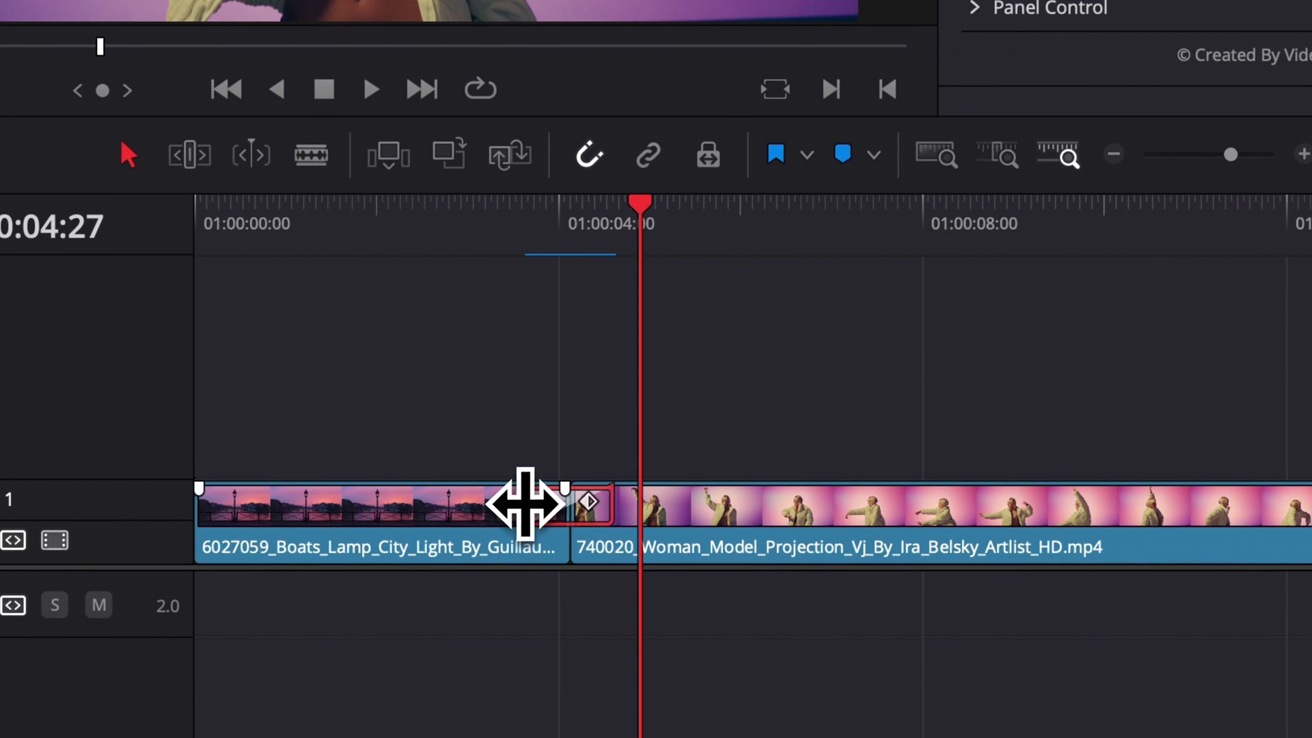
pyautogui.moveTo(525, 503); pyautogui.dragTo(483, 517)
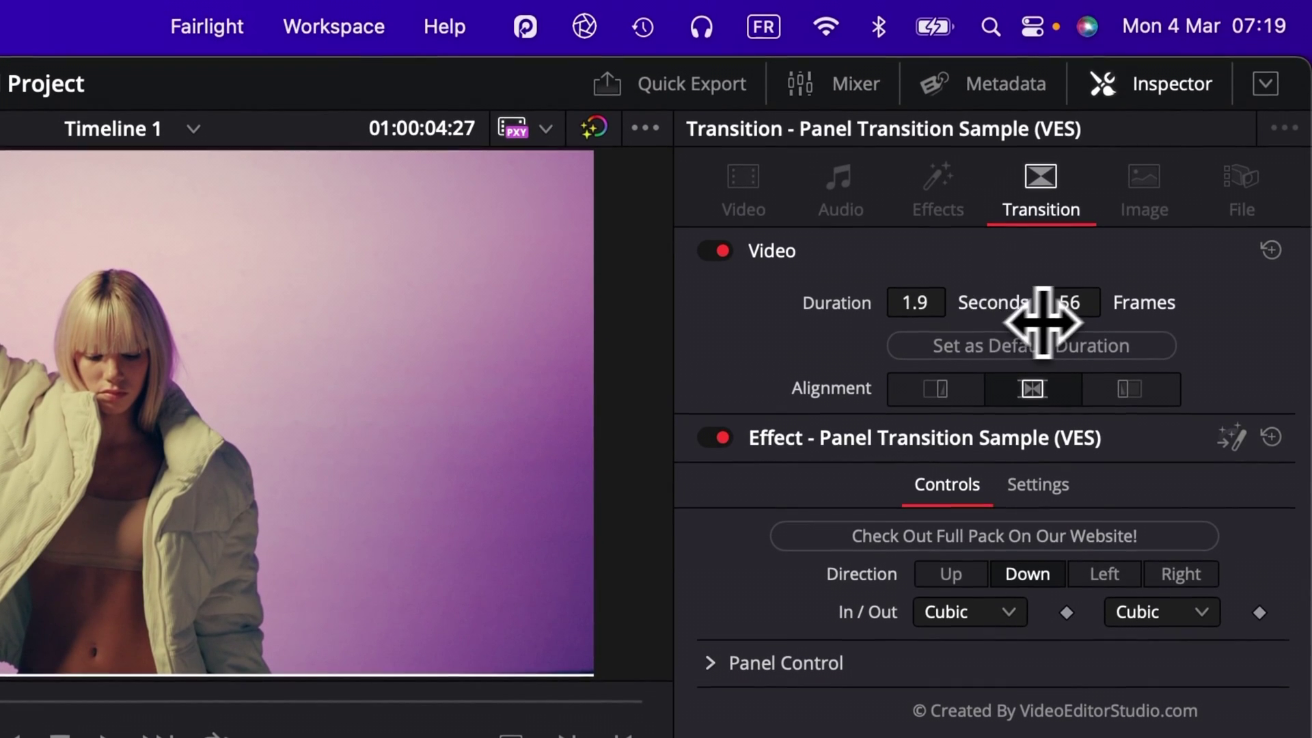
pyautogui.click(913, 305)
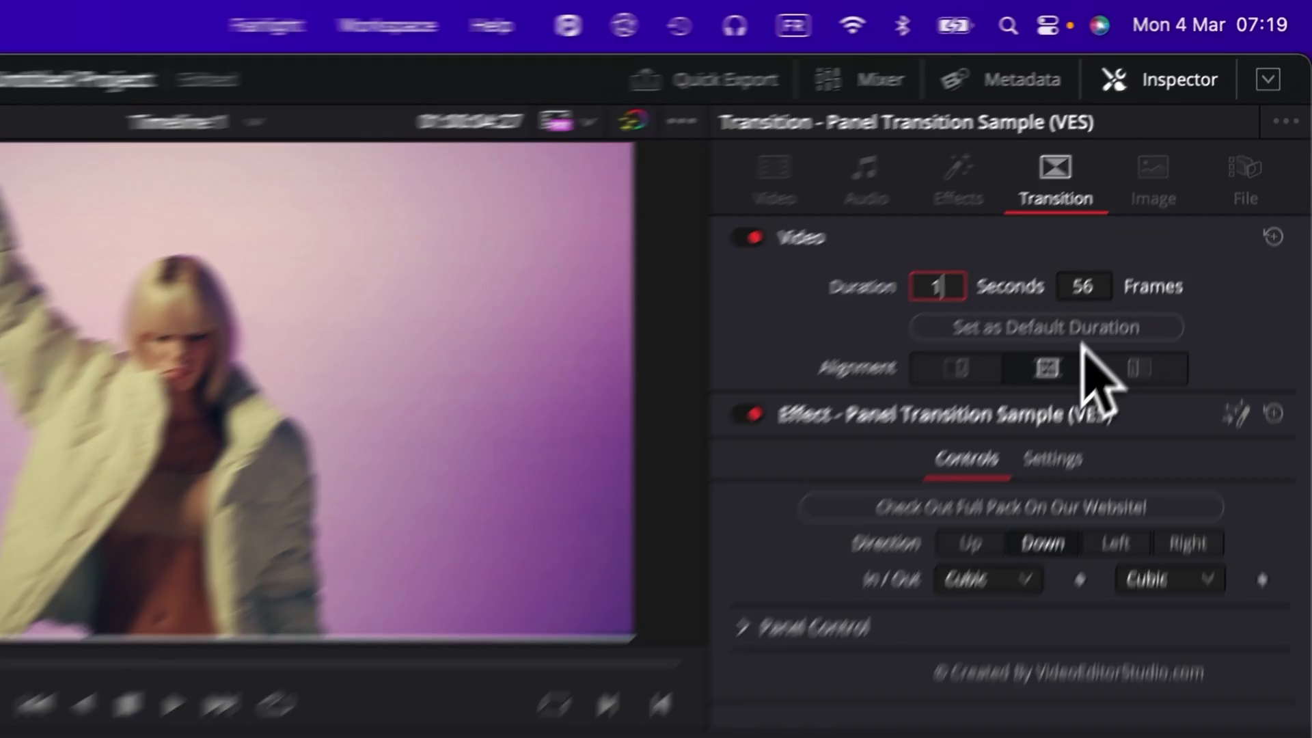
pyautogui.press('Return')
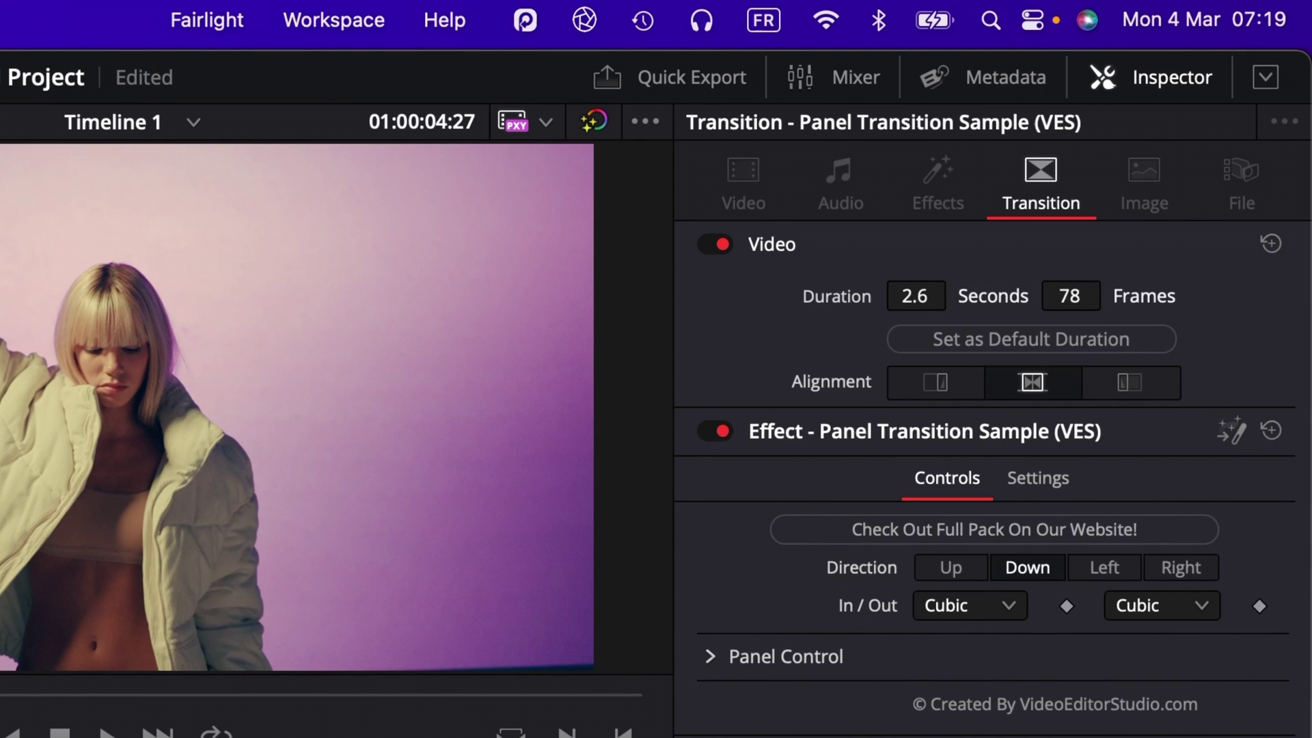
pyautogui.moveTo(915, 296); pyautogui.dragTo(930, 301)
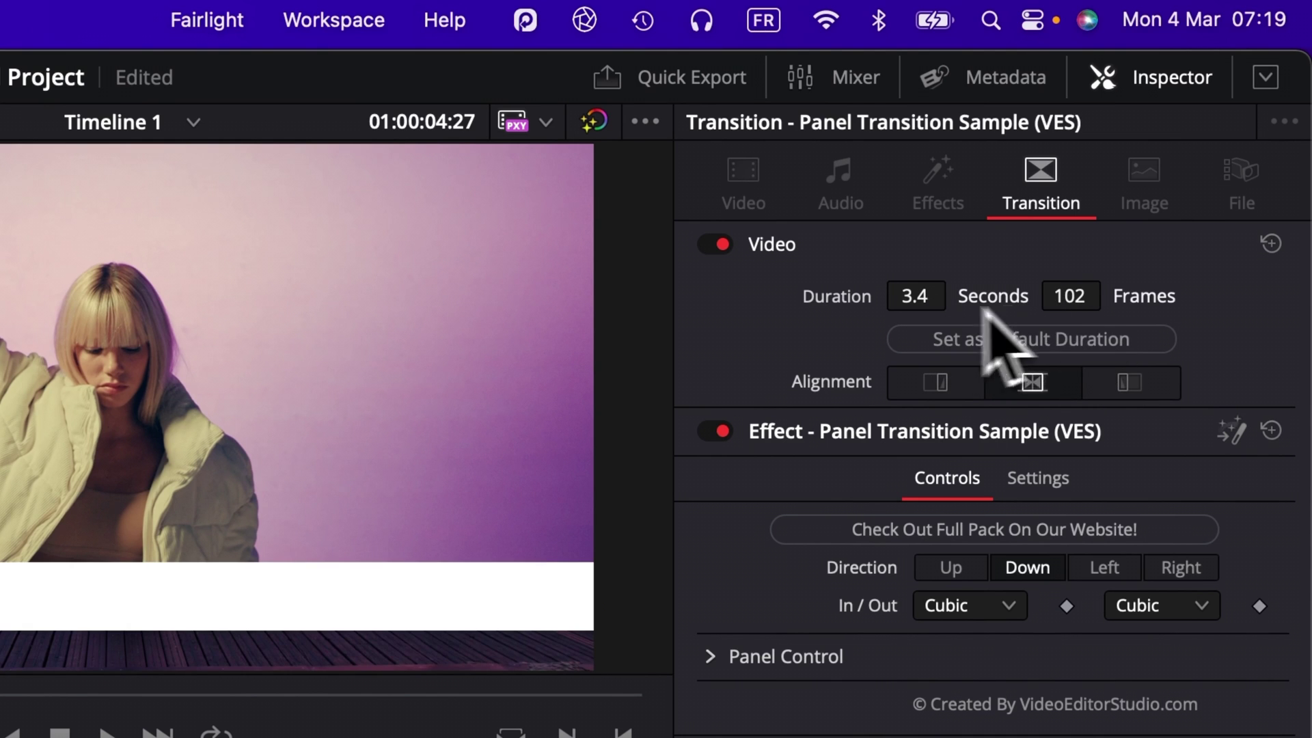
pyautogui.click(1025, 341)
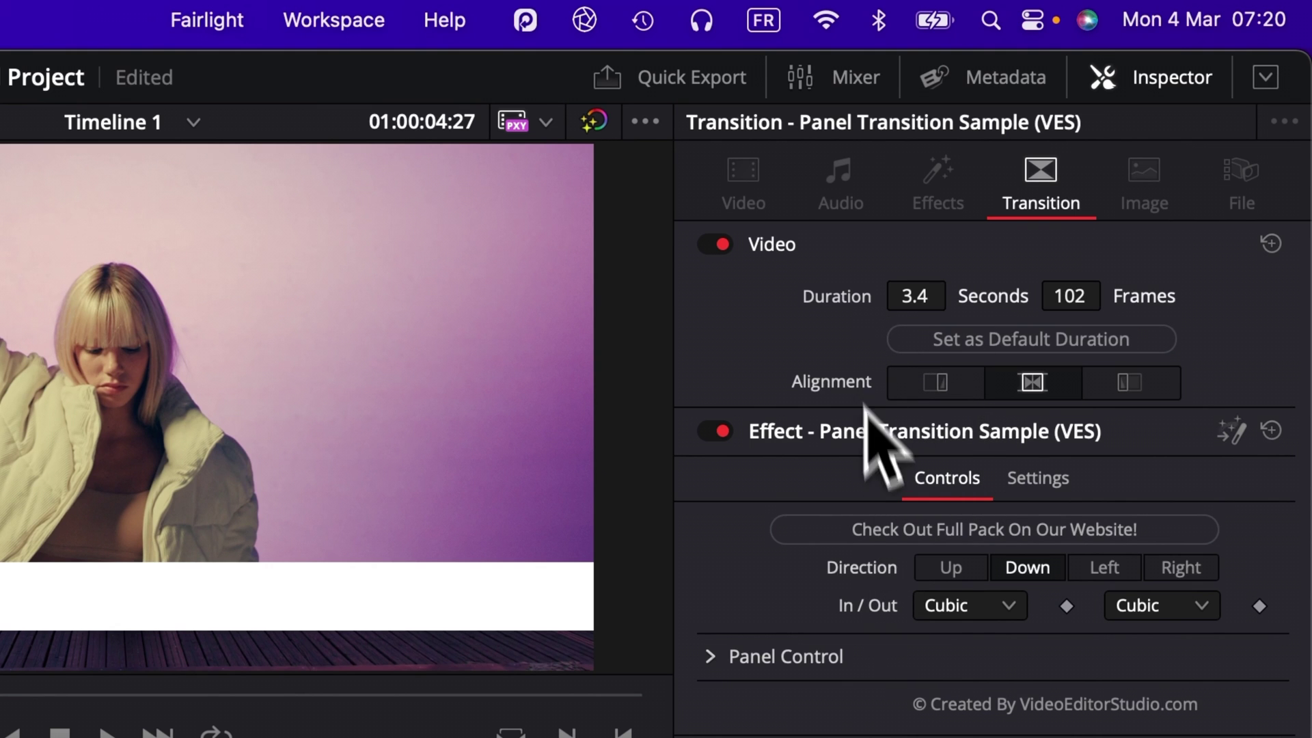
pyautogui.press('super+z')
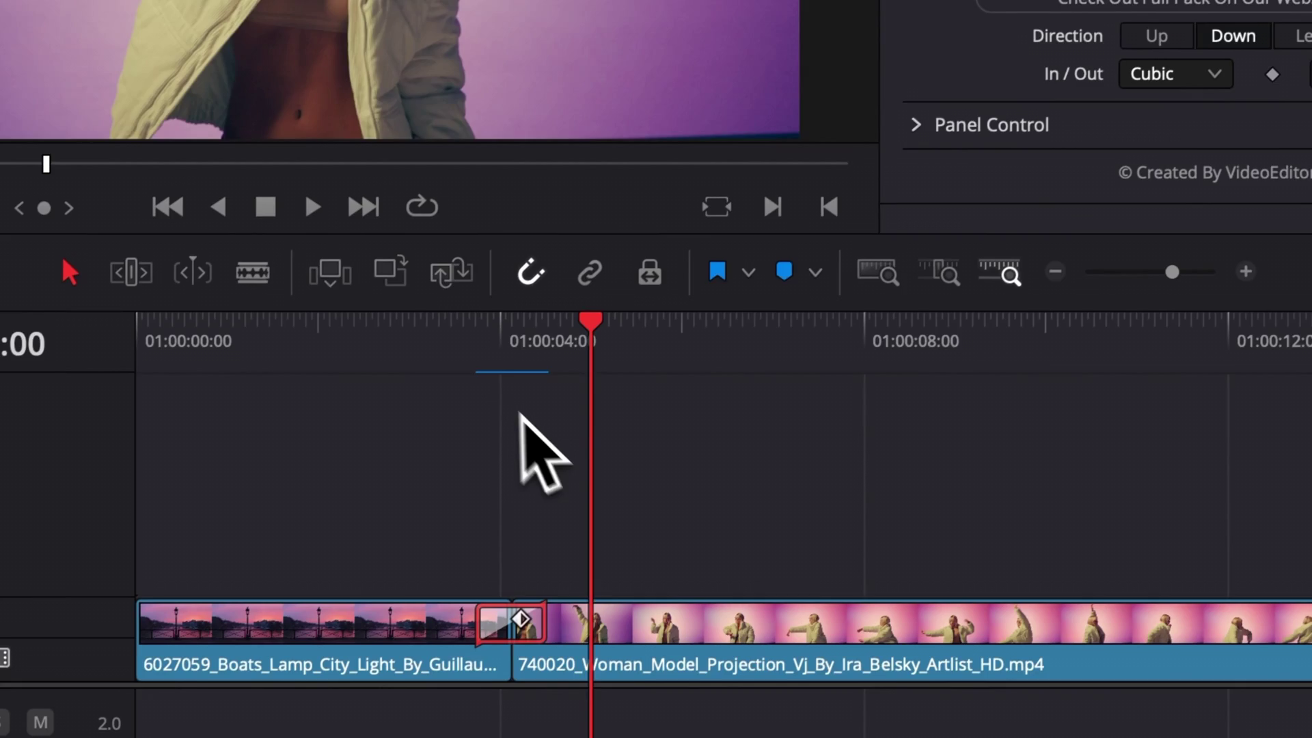
# Preview the transition, then set its Direction to Up and replay it
pyautogui.click(403, 408)
pyautogui.press('space')
pyautogui.press('space')
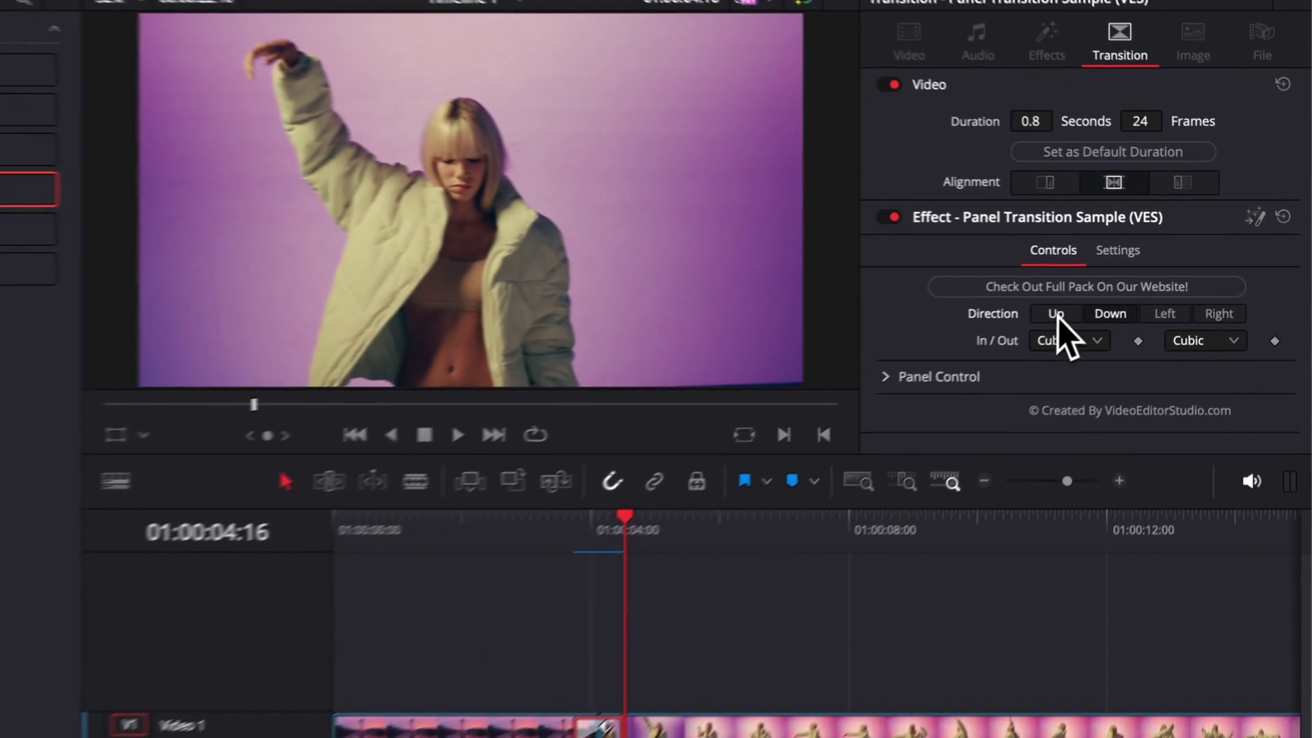
pyautogui.click(1132, 284)
pyautogui.click(532, 551)
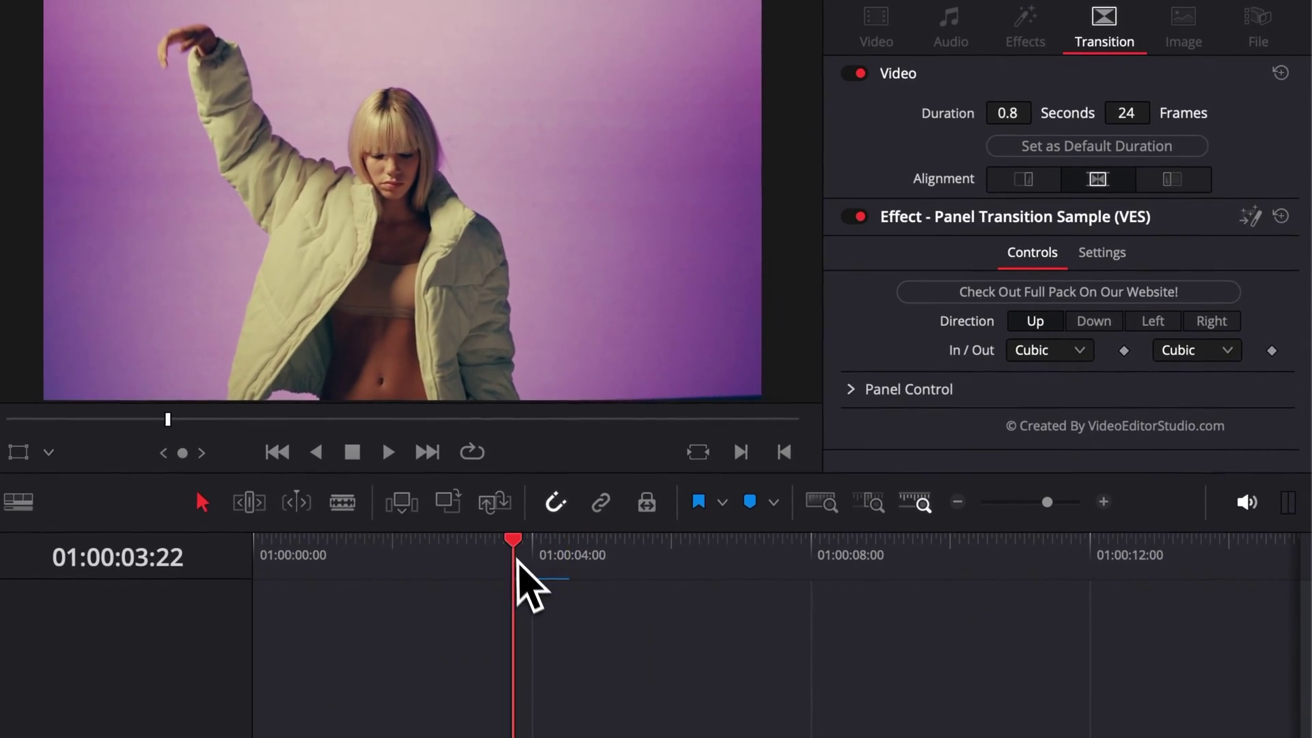
pyautogui.press('space')
# Replay the transition with the Left direction, then with Right
pyautogui.press('space')
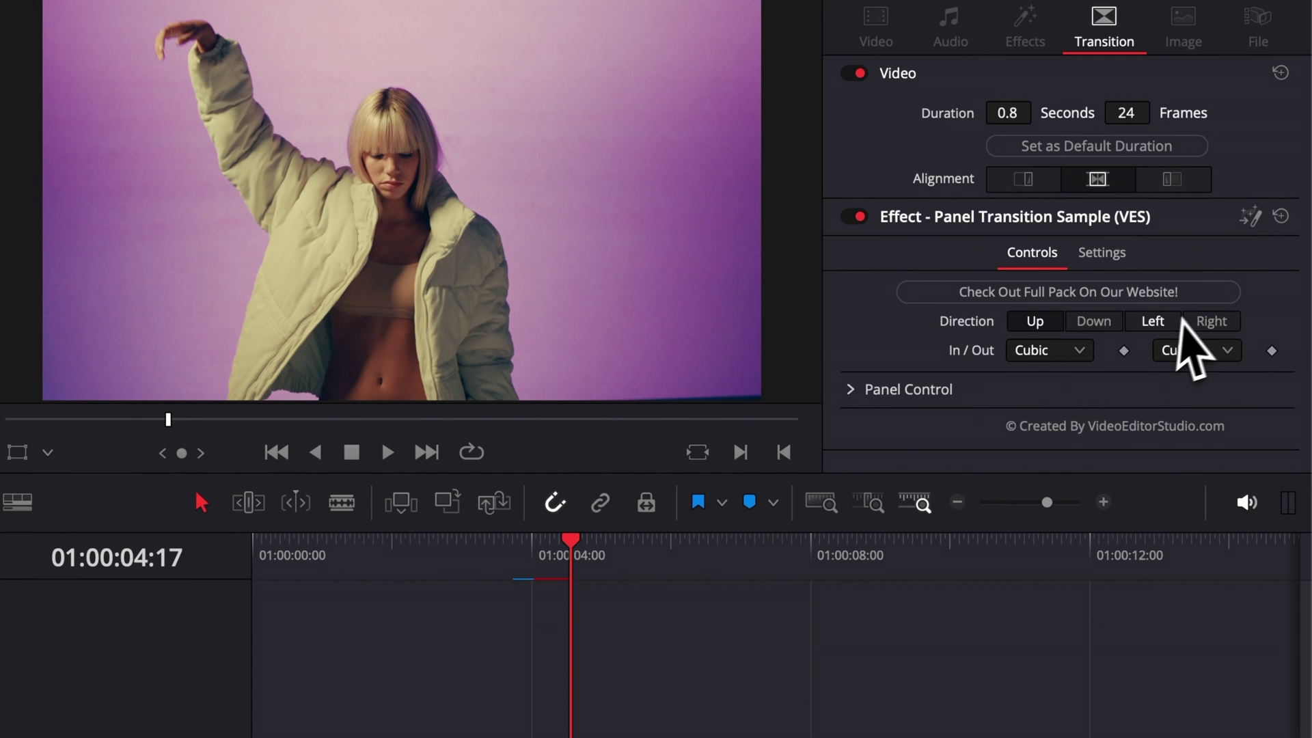
pyautogui.click(525, 555)
pyautogui.press('space')
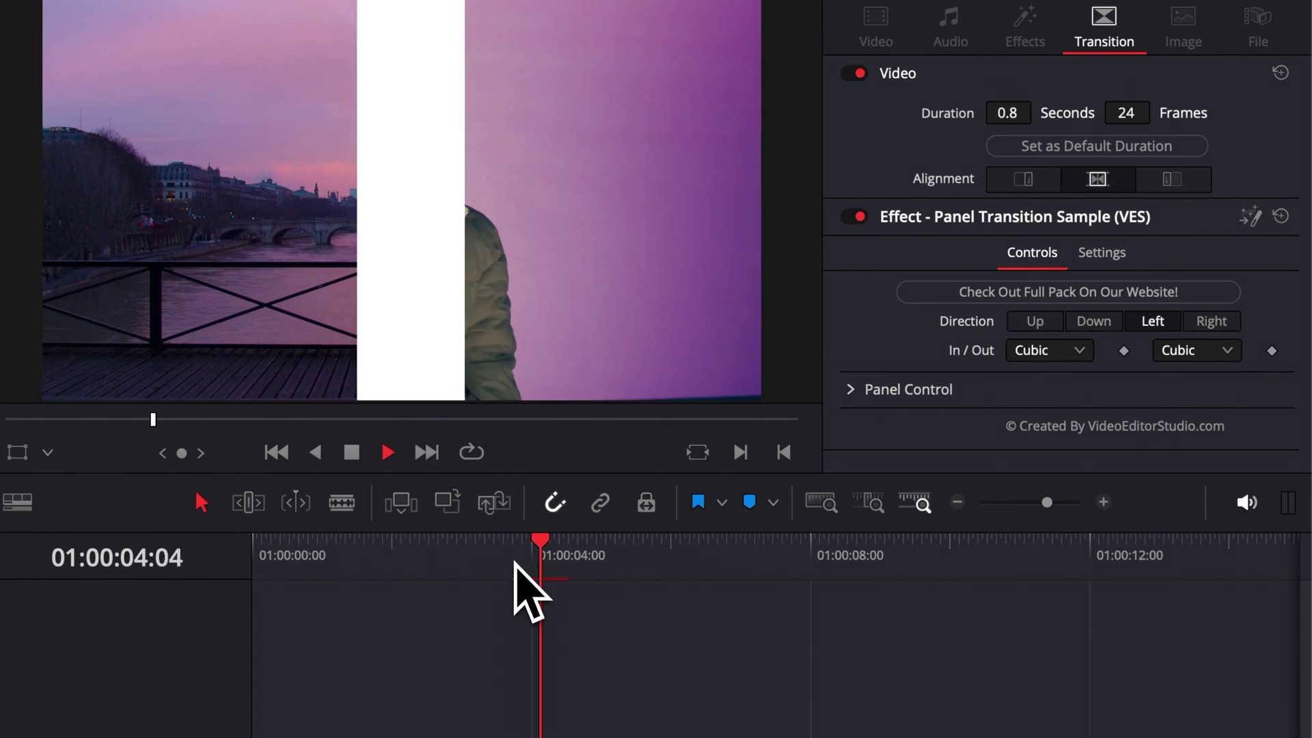
pyautogui.press('space')
pyautogui.click(514, 562)
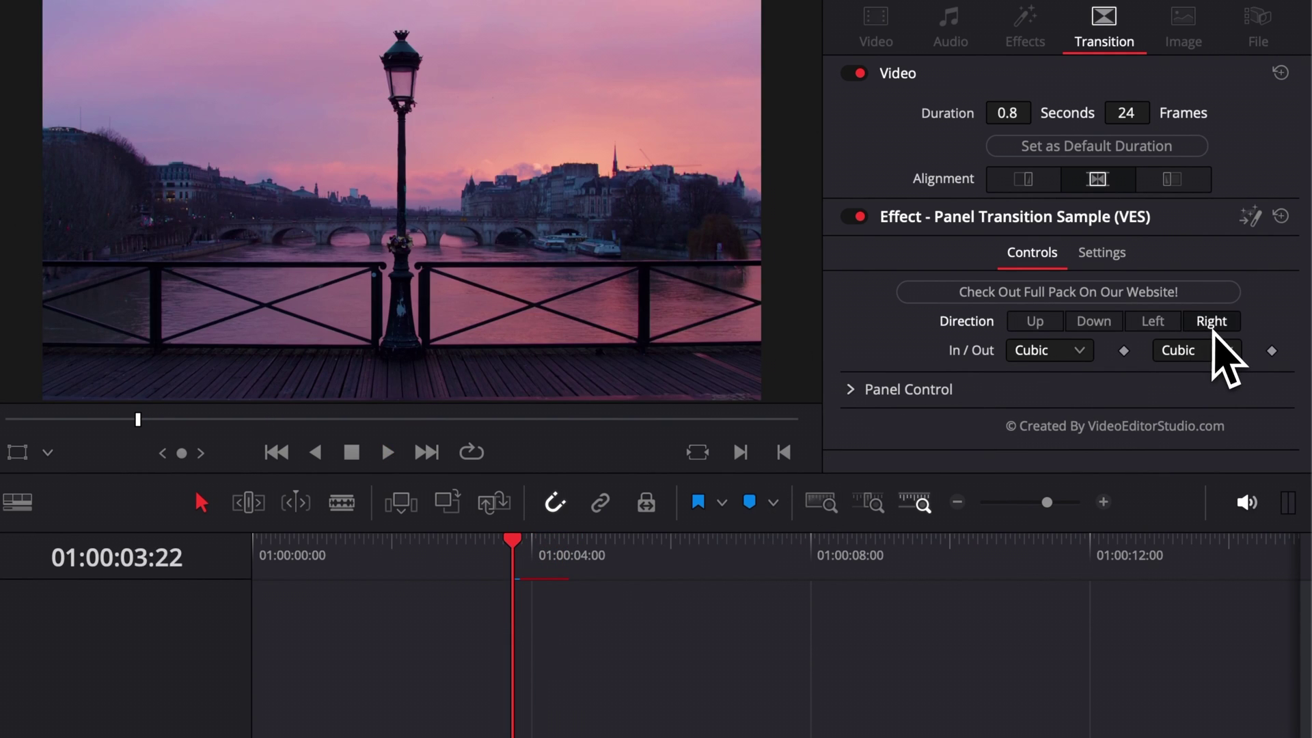
pyautogui.press('space')
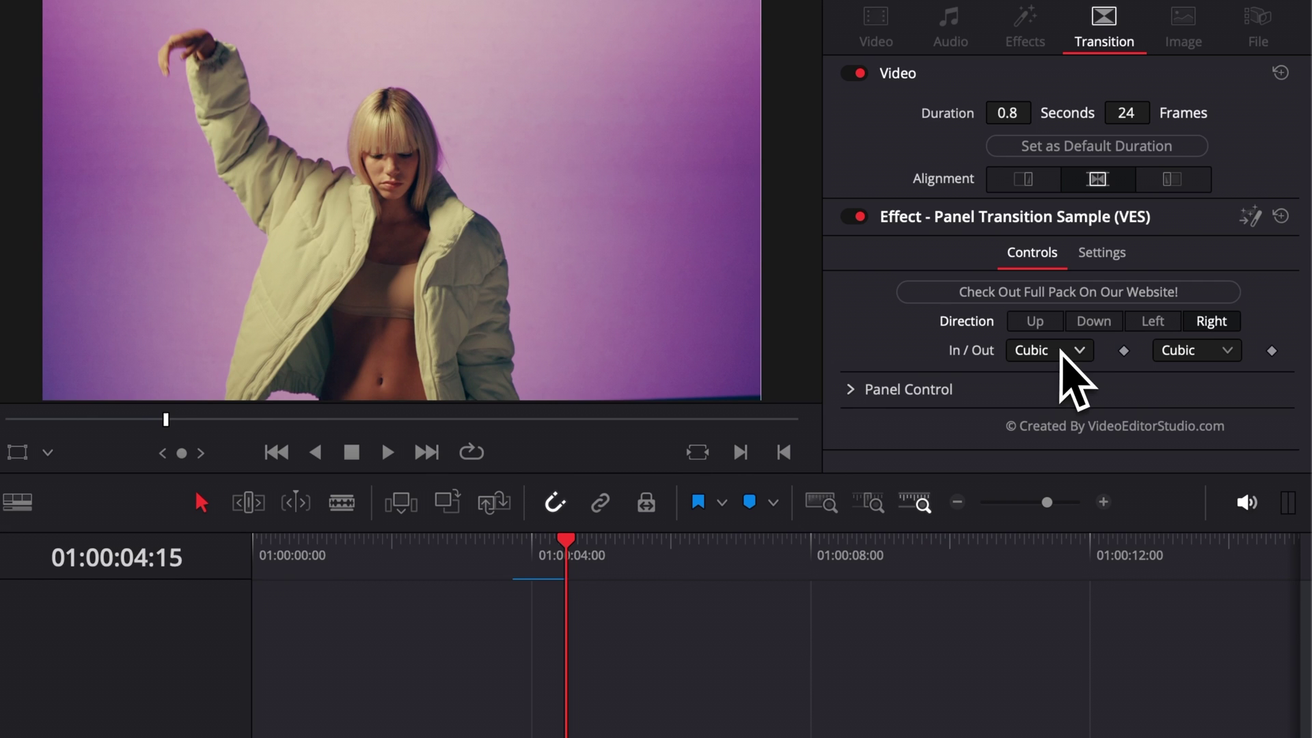
# With the playhead mid-transition, set both In and Out easing to Quint
pyautogui.click(538, 575)
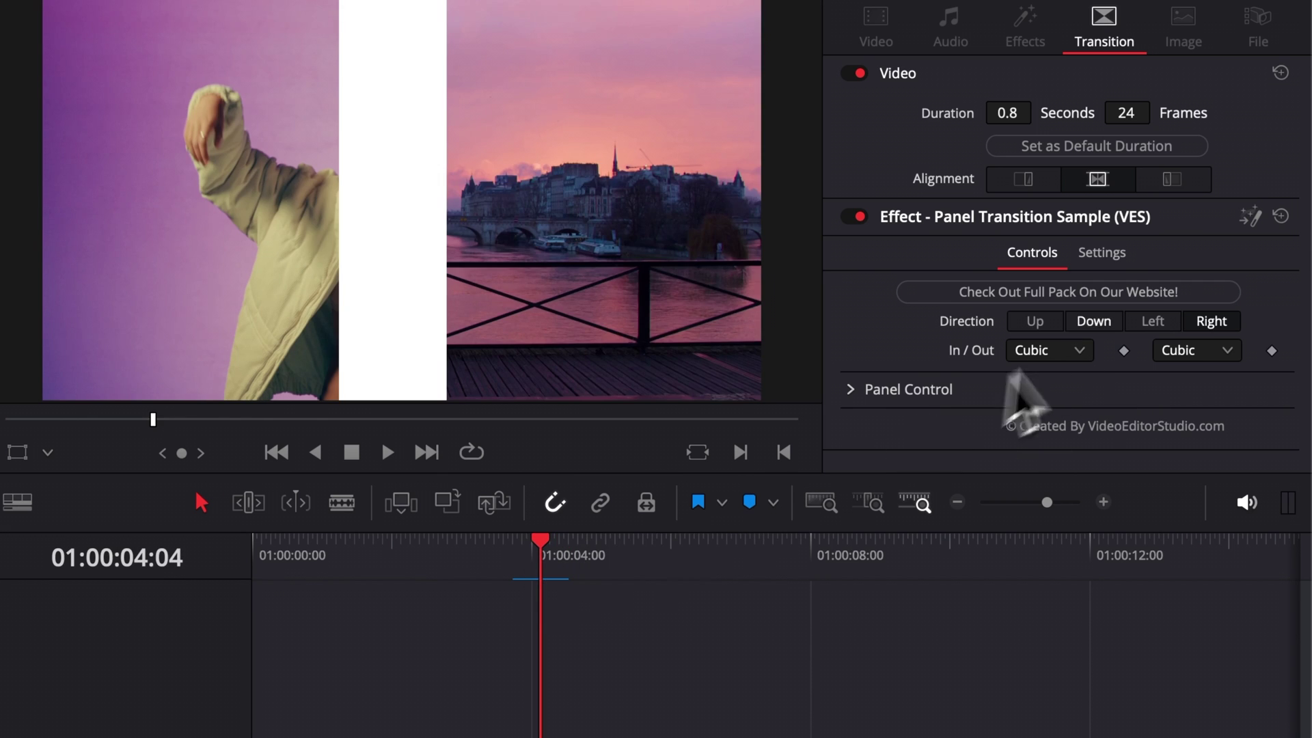
pyautogui.click(1068, 350)
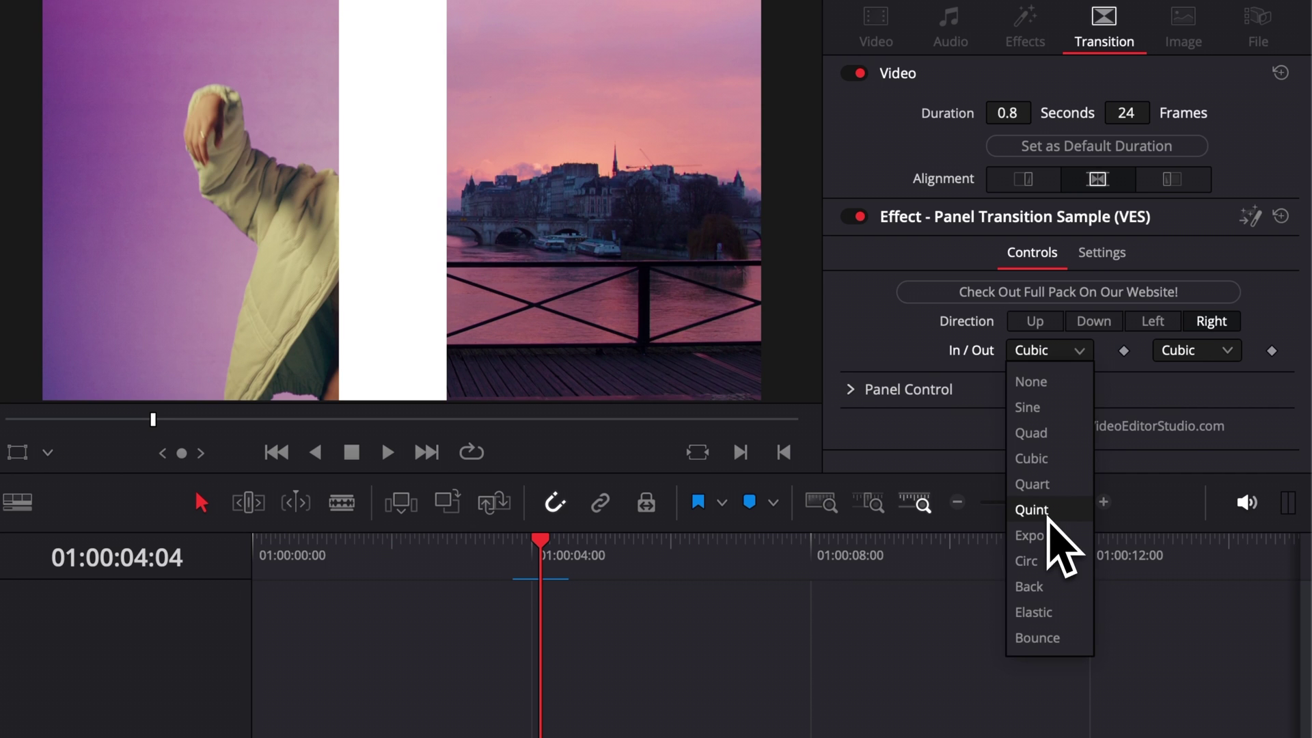
pyautogui.click(1050, 518)
pyautogui.click(1201, 359)
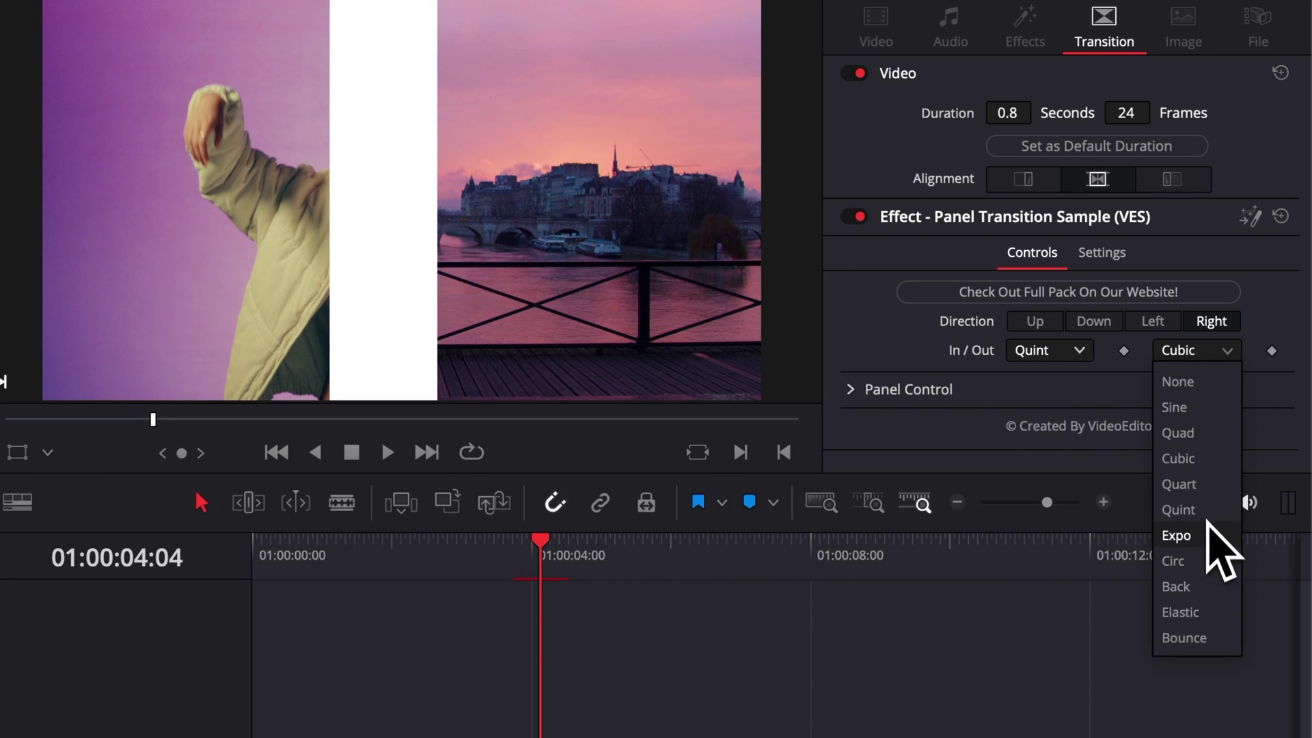
pyautogui.click(1190, 510)
# Replay the transition with Quint easing and recheck the in-curve options
pyautogui.press('Up')
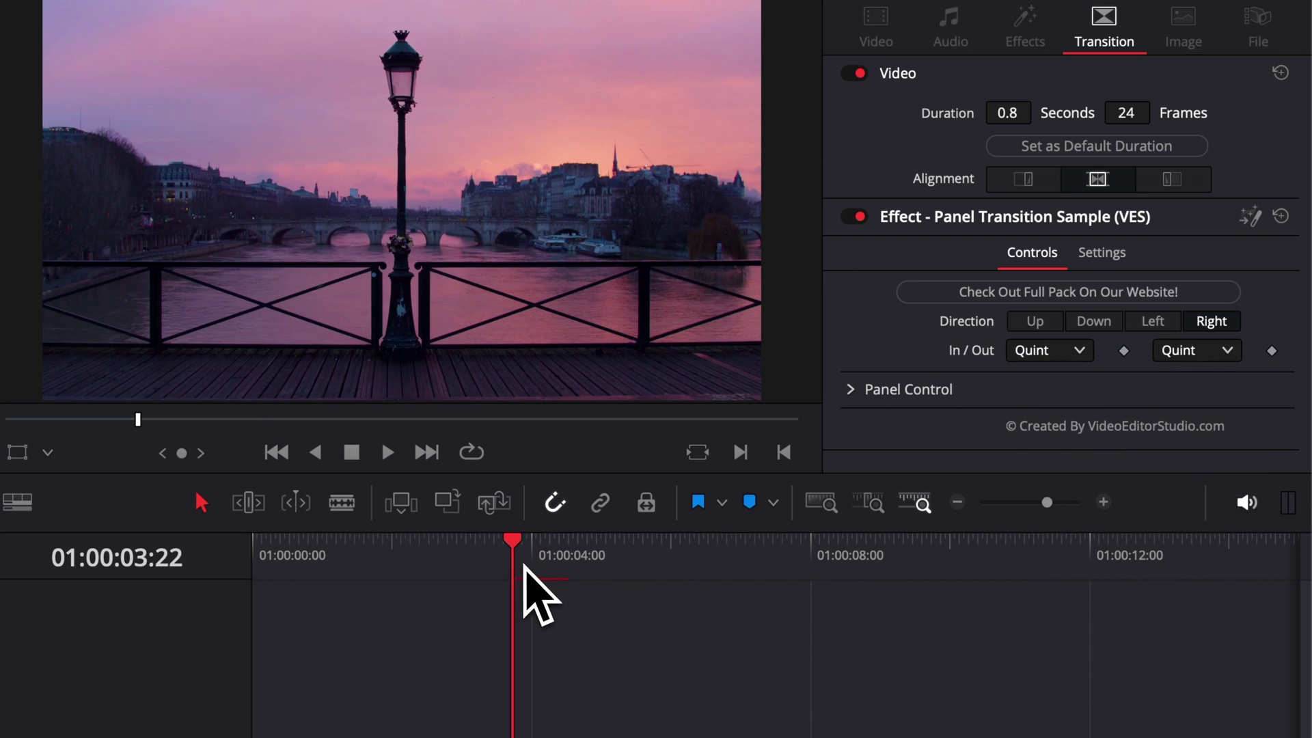
pyautogui.press('space')
pyautogui.press('Up')
pyautogui.press('space')
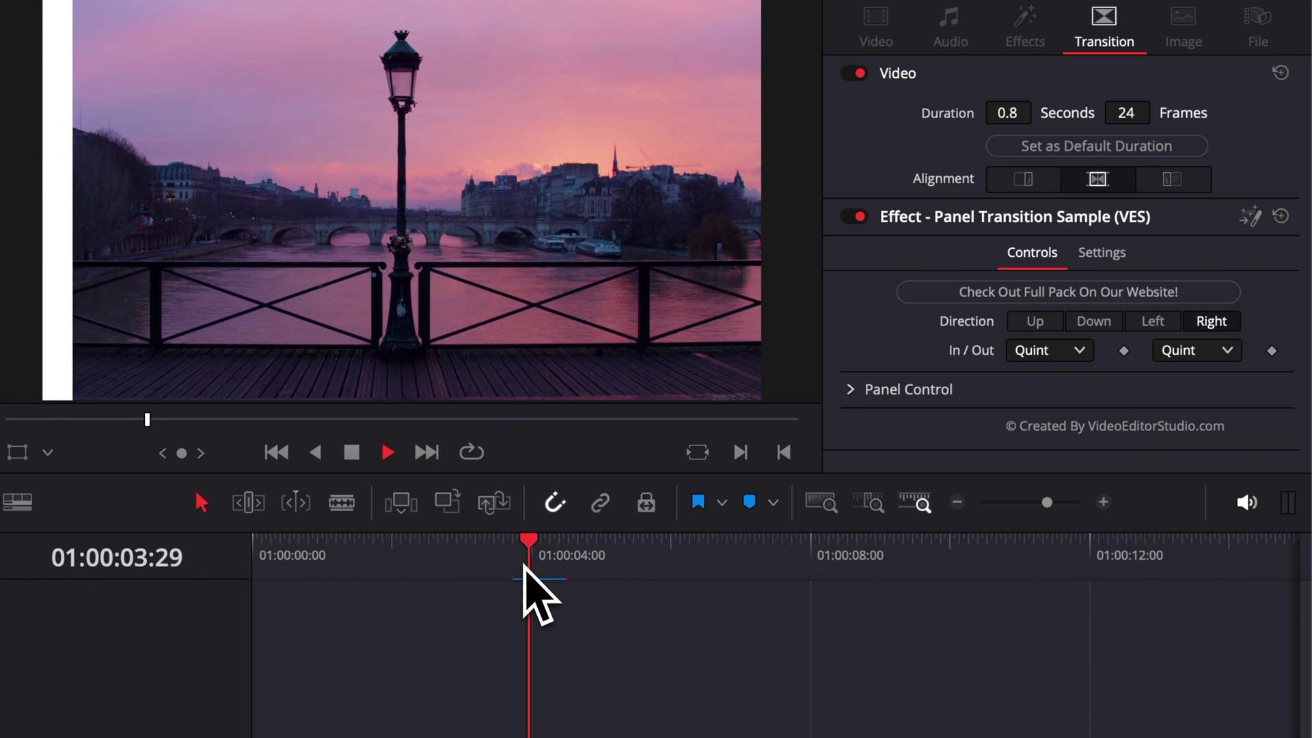
pyautogui.press('space')
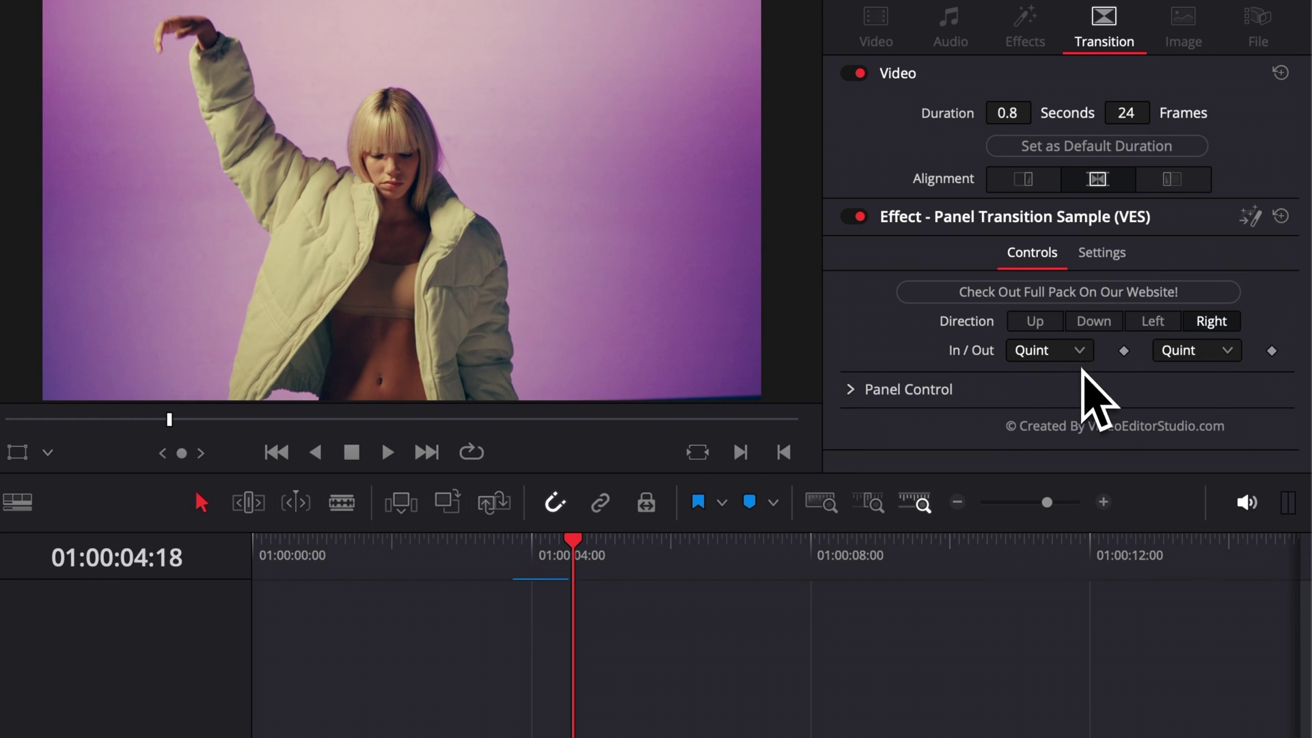
pyautogui.click(1079, 352)
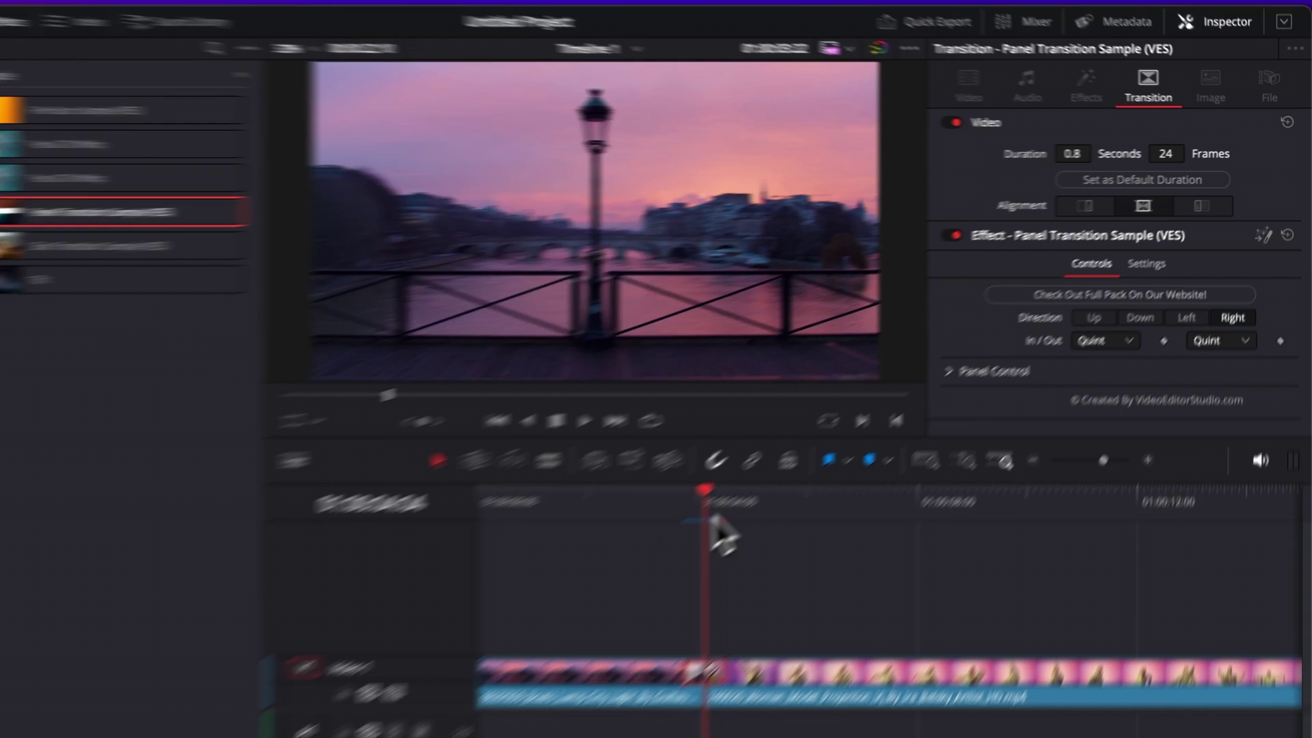
# Under Panel Control, set Panel Opacity to 0.614 and Panel Width to 0.429
pyautogui.click(810, 457)
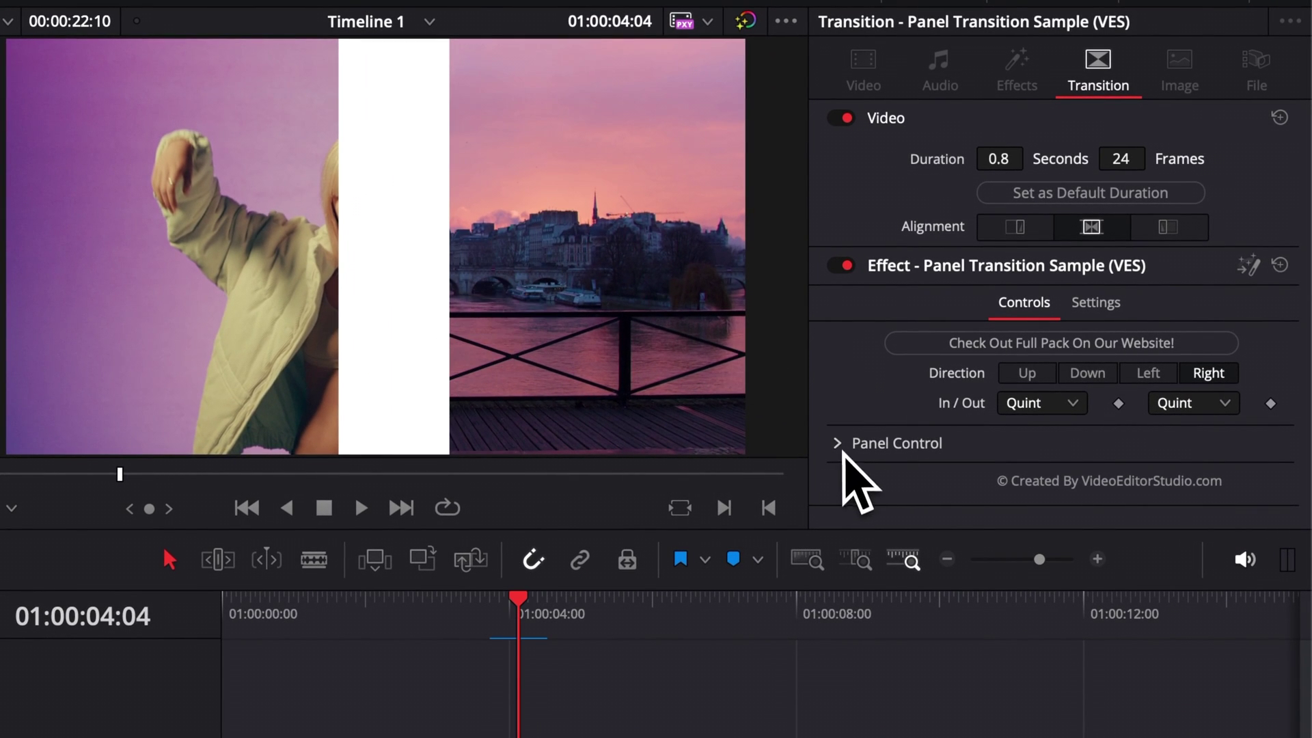
pyautogui.click(838, 445)
pyautogui.scroll(-5, 932, 424)
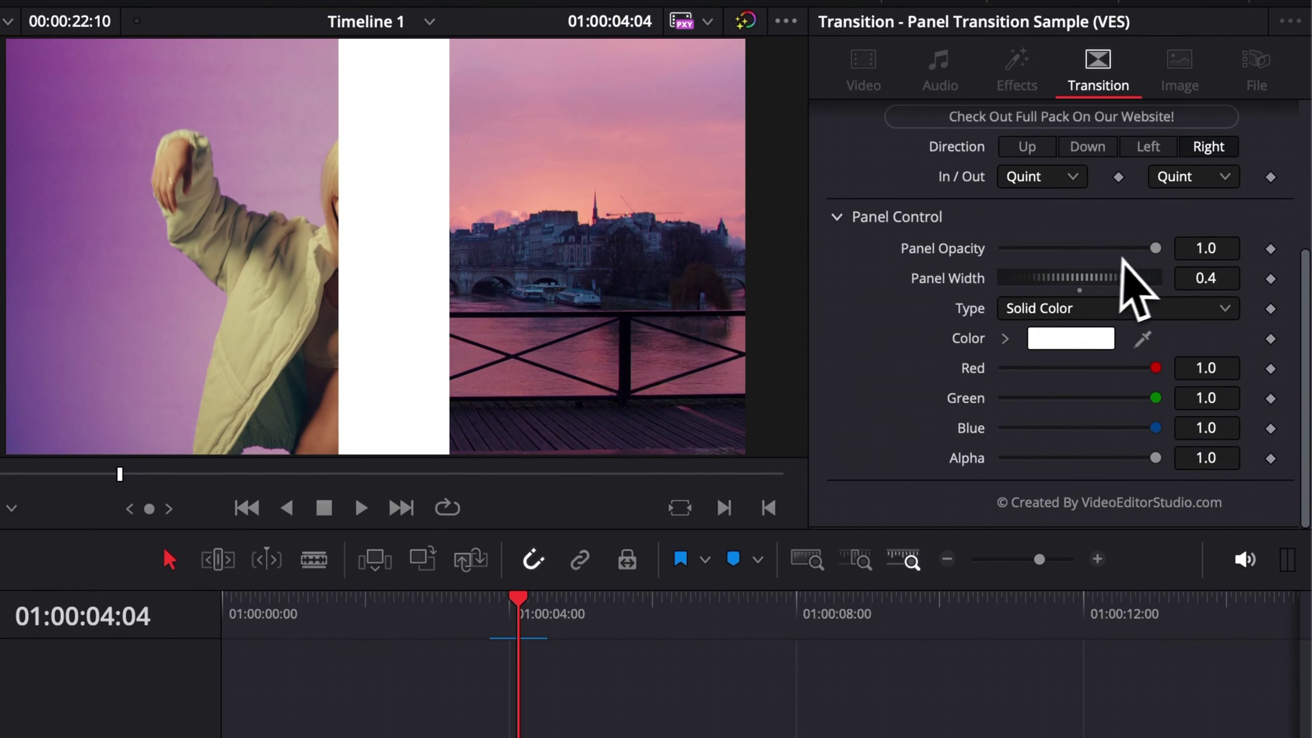
pyautogui.moveTo(1157, 249); pyautogui.dragTo(1099, 248)
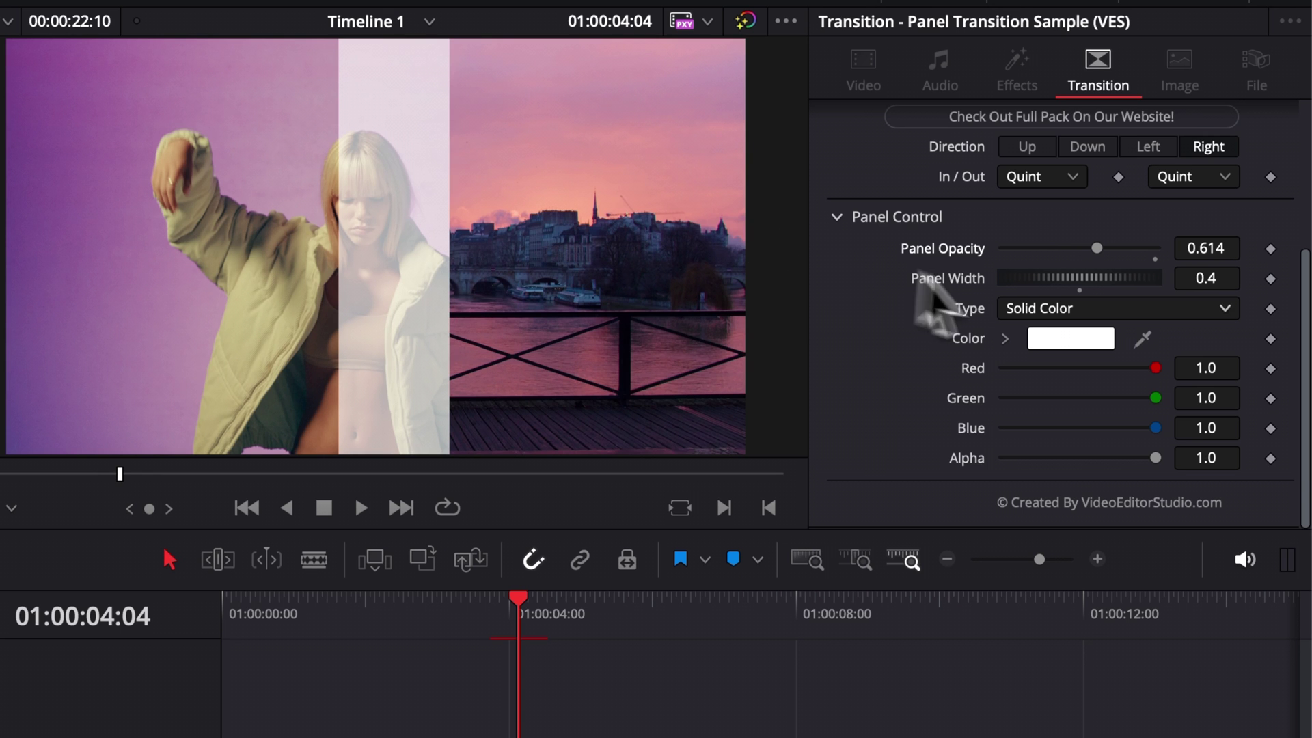
pyautogui.moveTo(1092, 274)
pyautogui.mouseDown()
pyautogui.moveTo(1079, 275)
pyautogui.moveTo(1113, 286)
pyautogui.moveTo(1080, 282)
pyautogui.mouseUp()
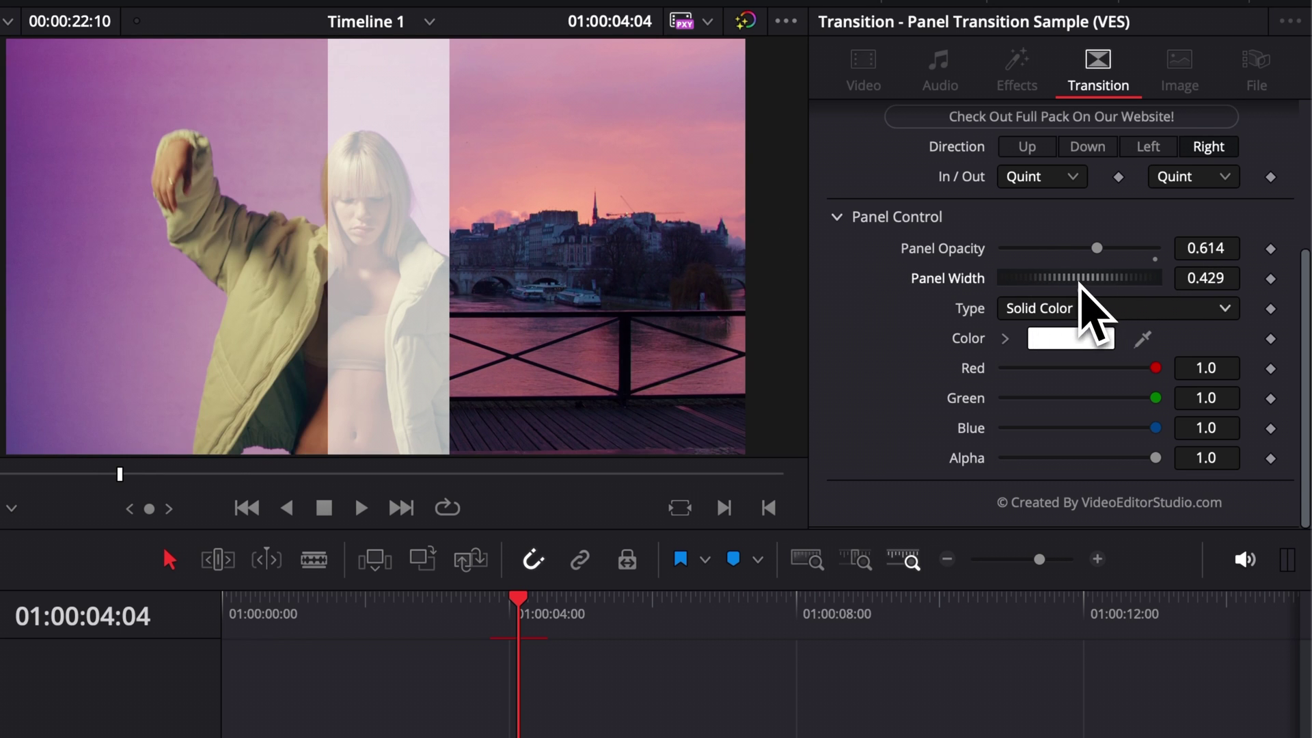
# Set the panel Color to black (RGB 0.0) and replay the transition
pyautogui.click(1083, 342)
pyautogui.click(1142, 737)
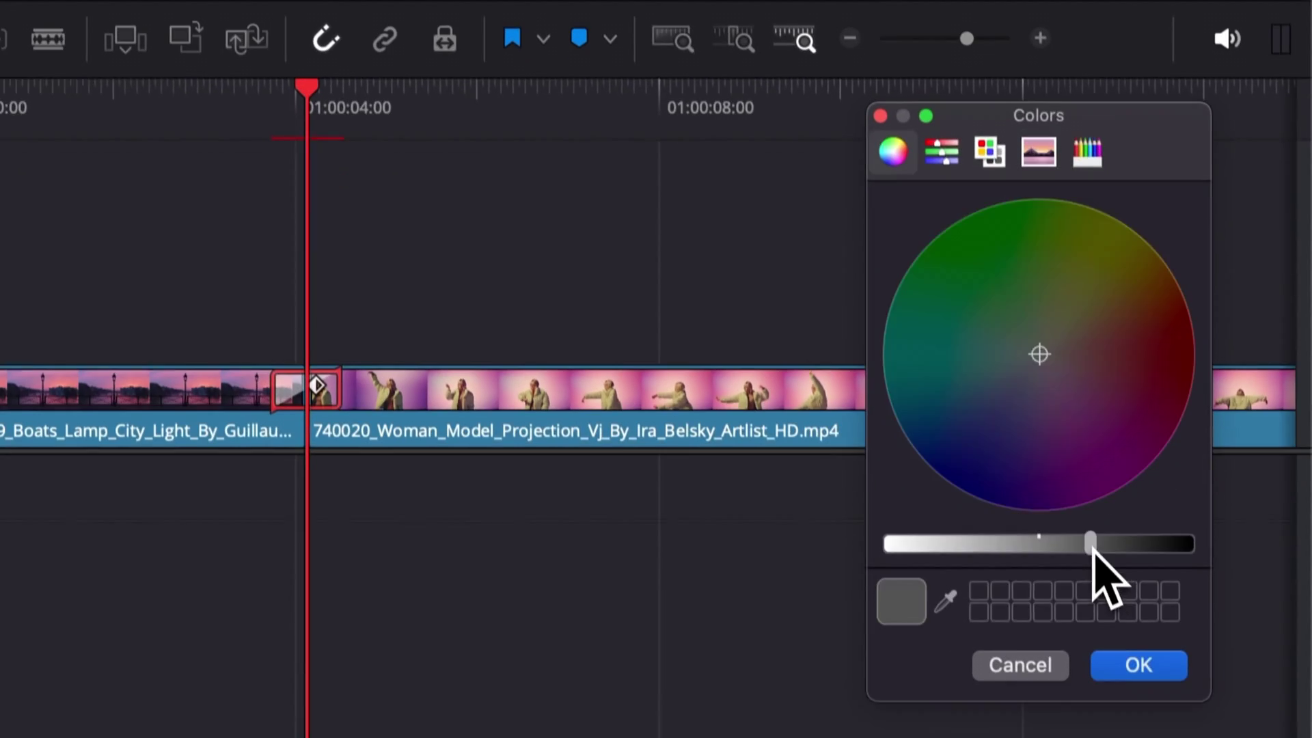
pyautogui.moveTo(1092, 544); pyautogui.dragTo(1195, 547)
pyautogui.click(1155, 666)
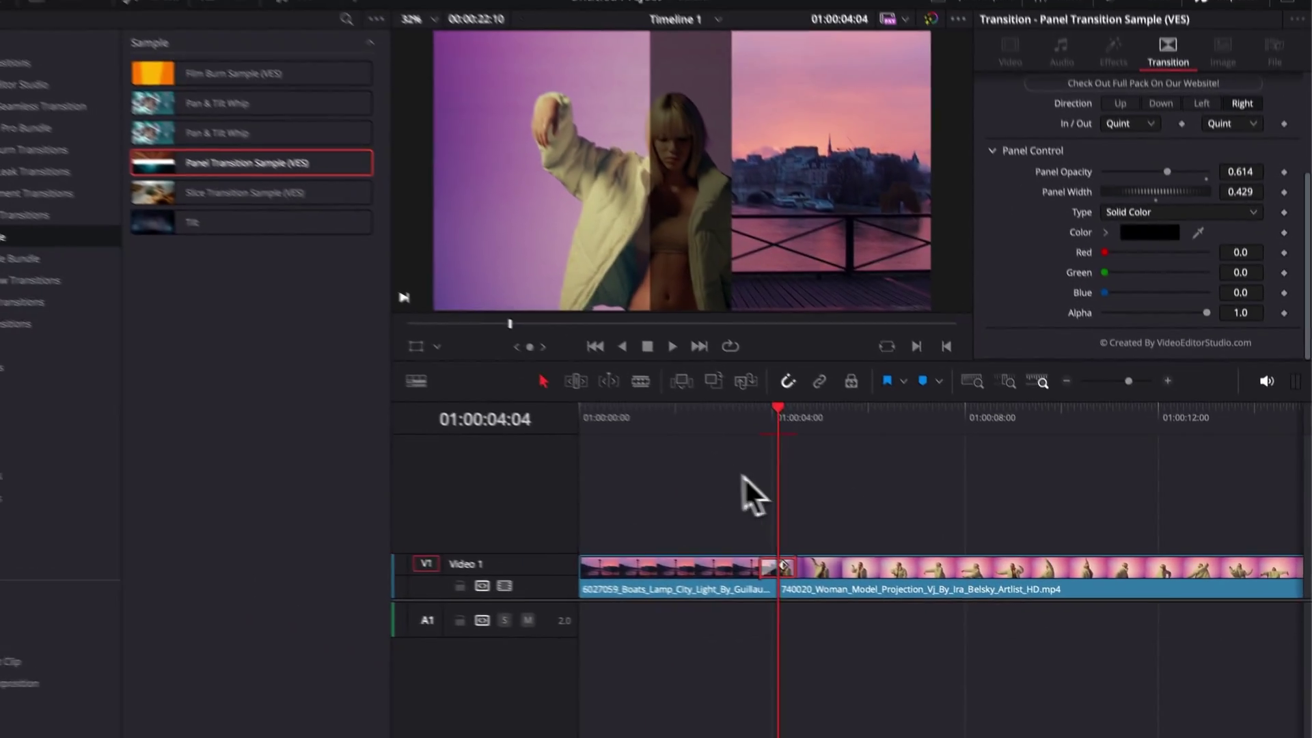
pyautogui.click(502, 239)
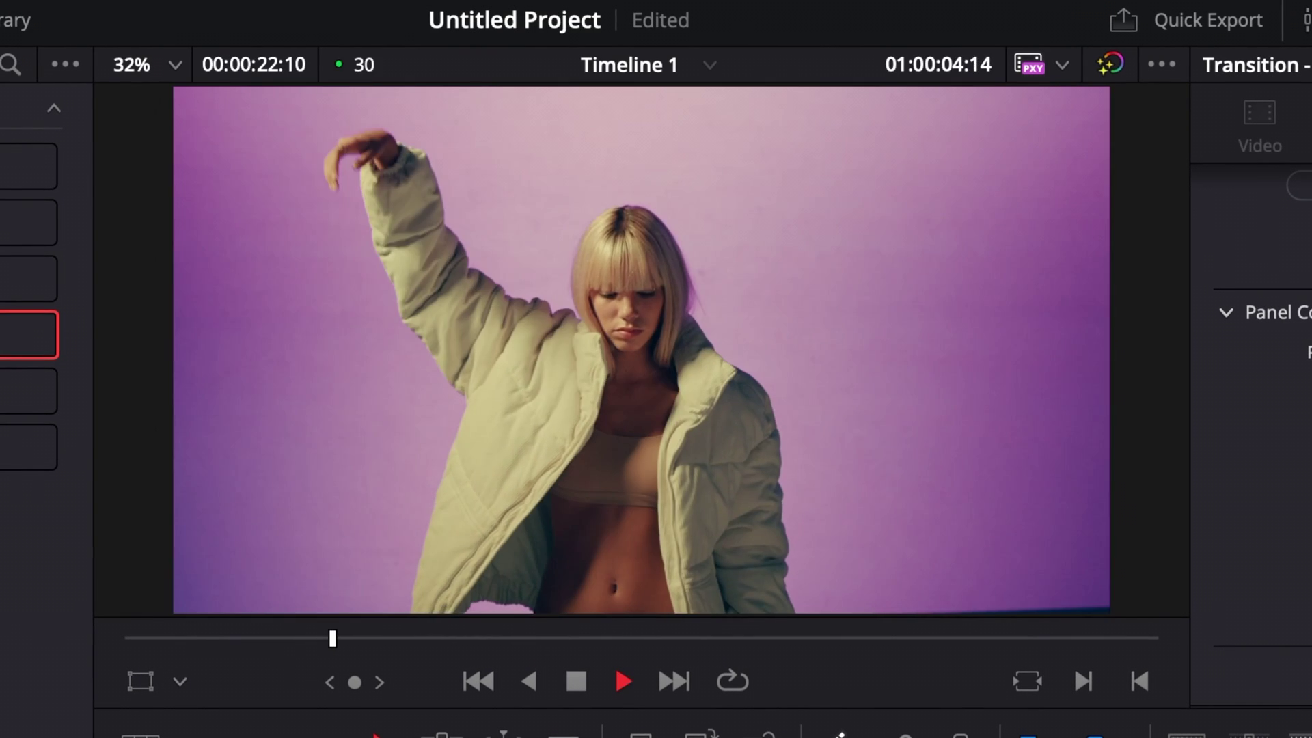
pyautogui.press('space')
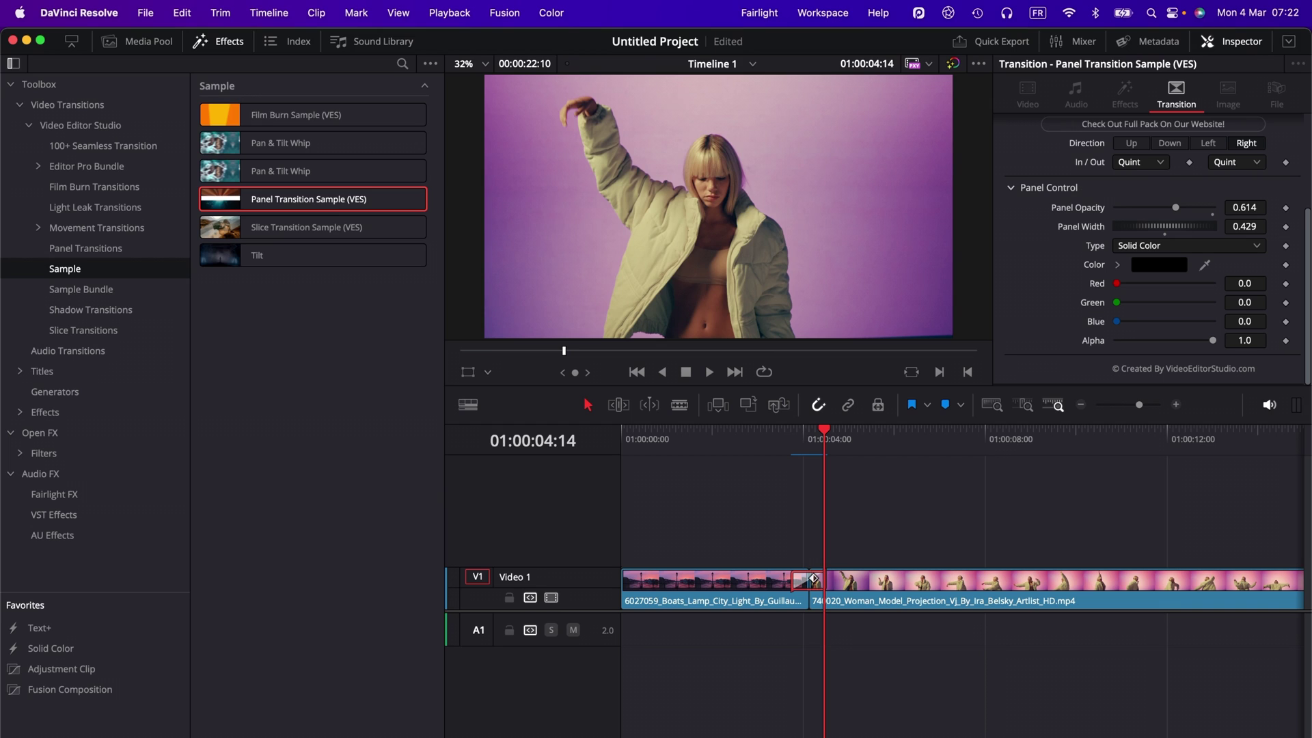